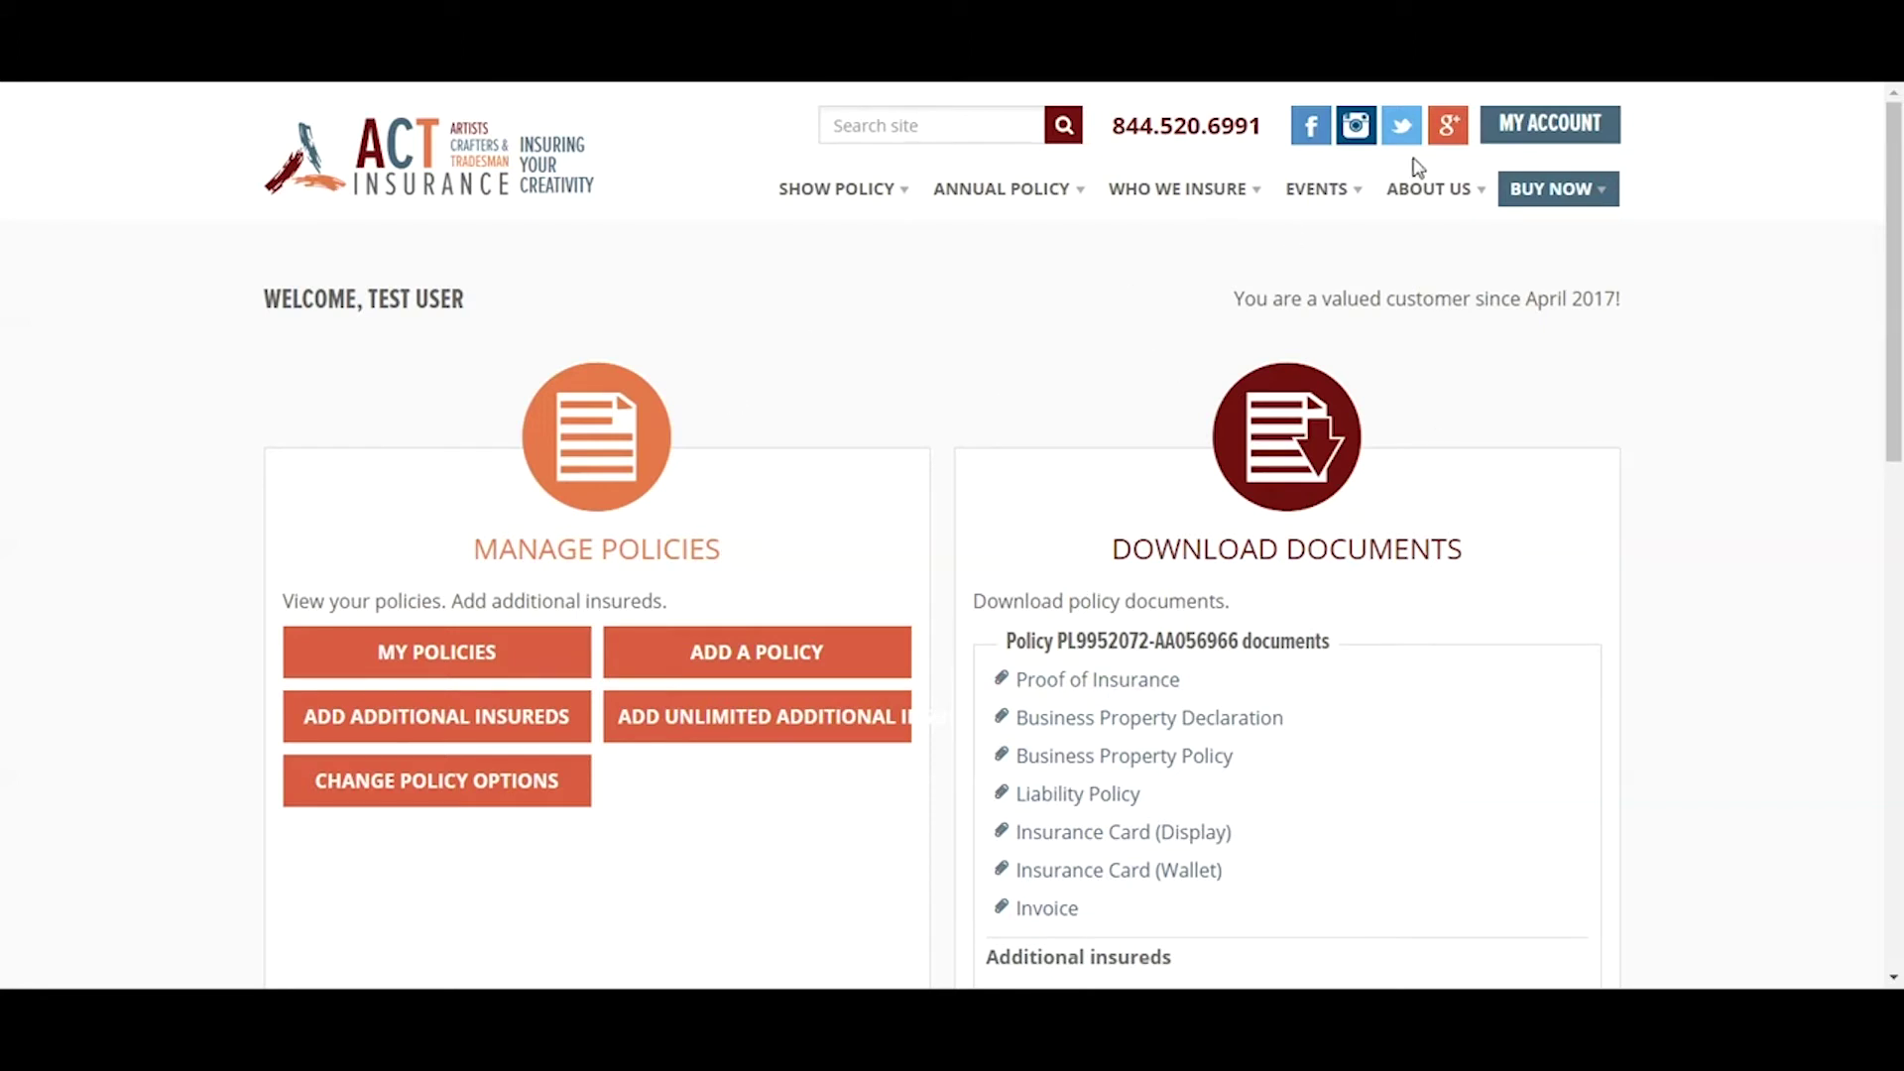
- Log out of the account and view the login form with its forgotten-password option, leaving the form without logging in
click(1550, 124)
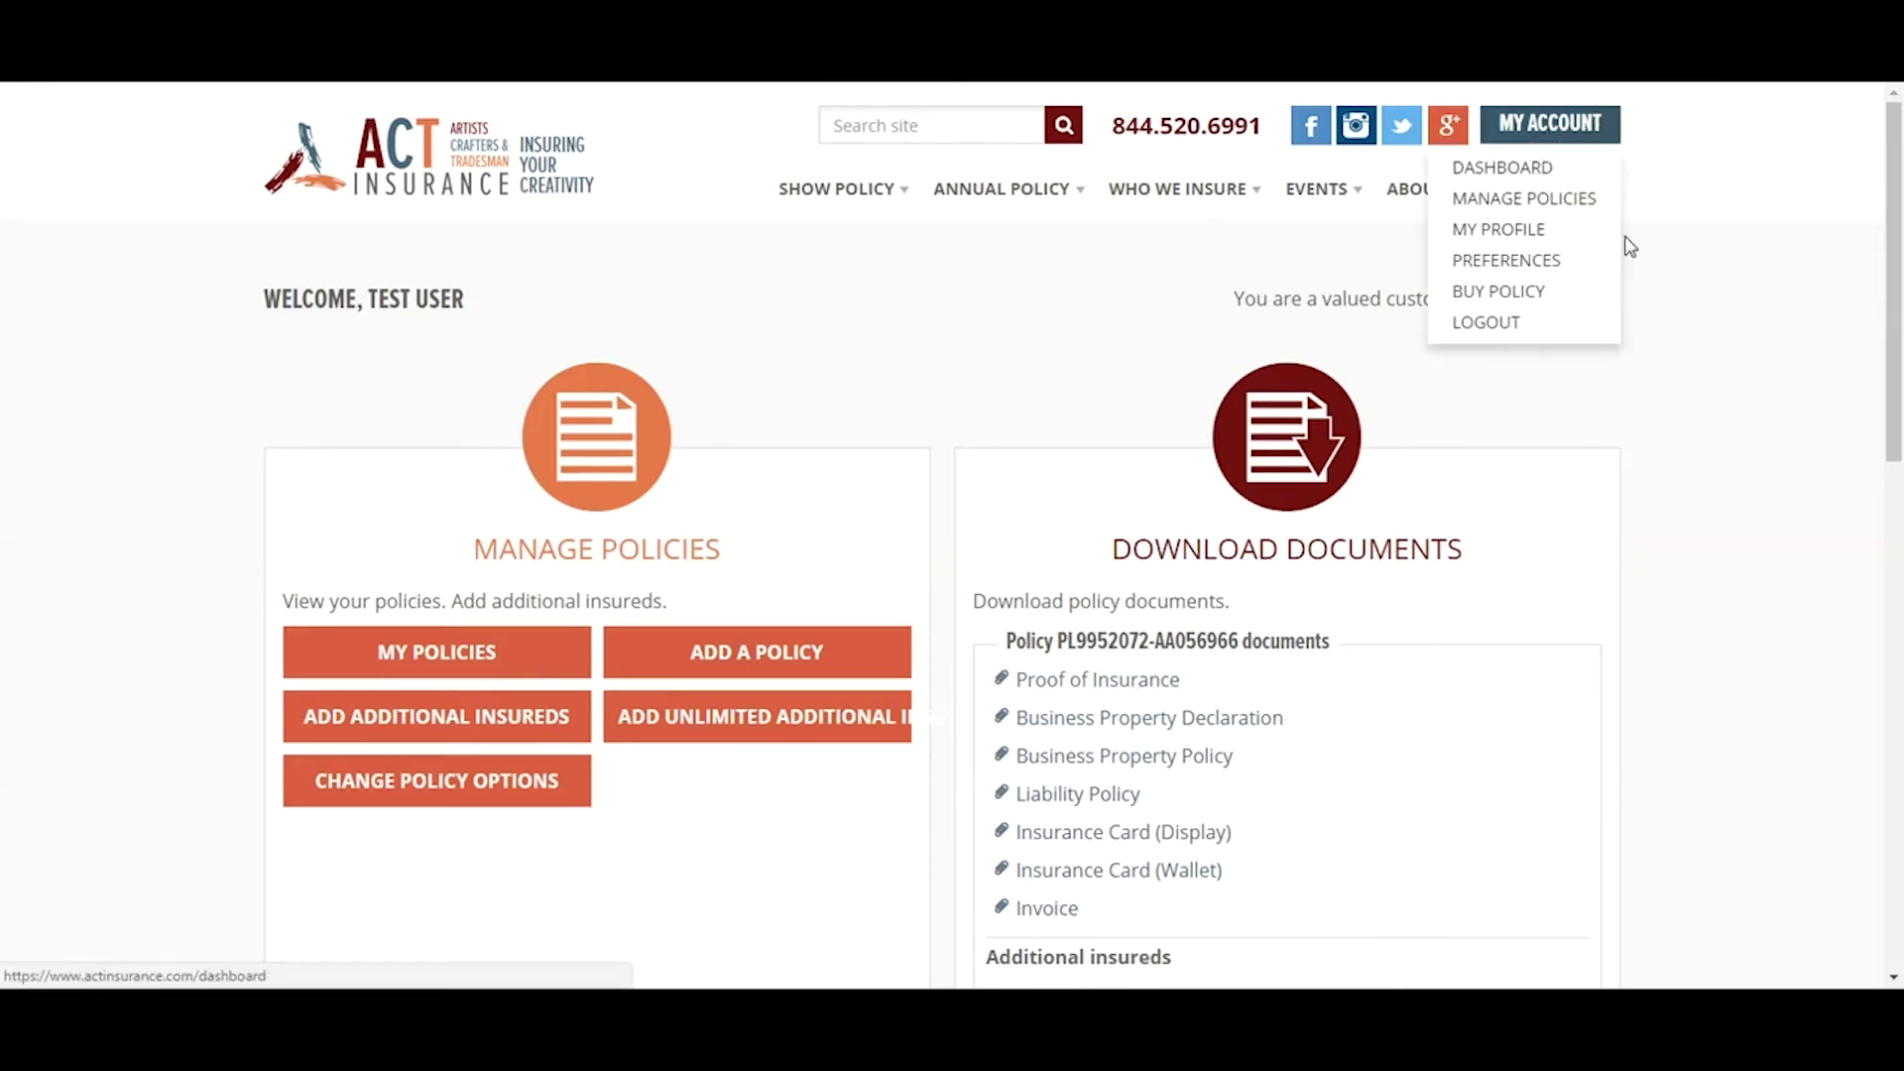
click(1488, 321)
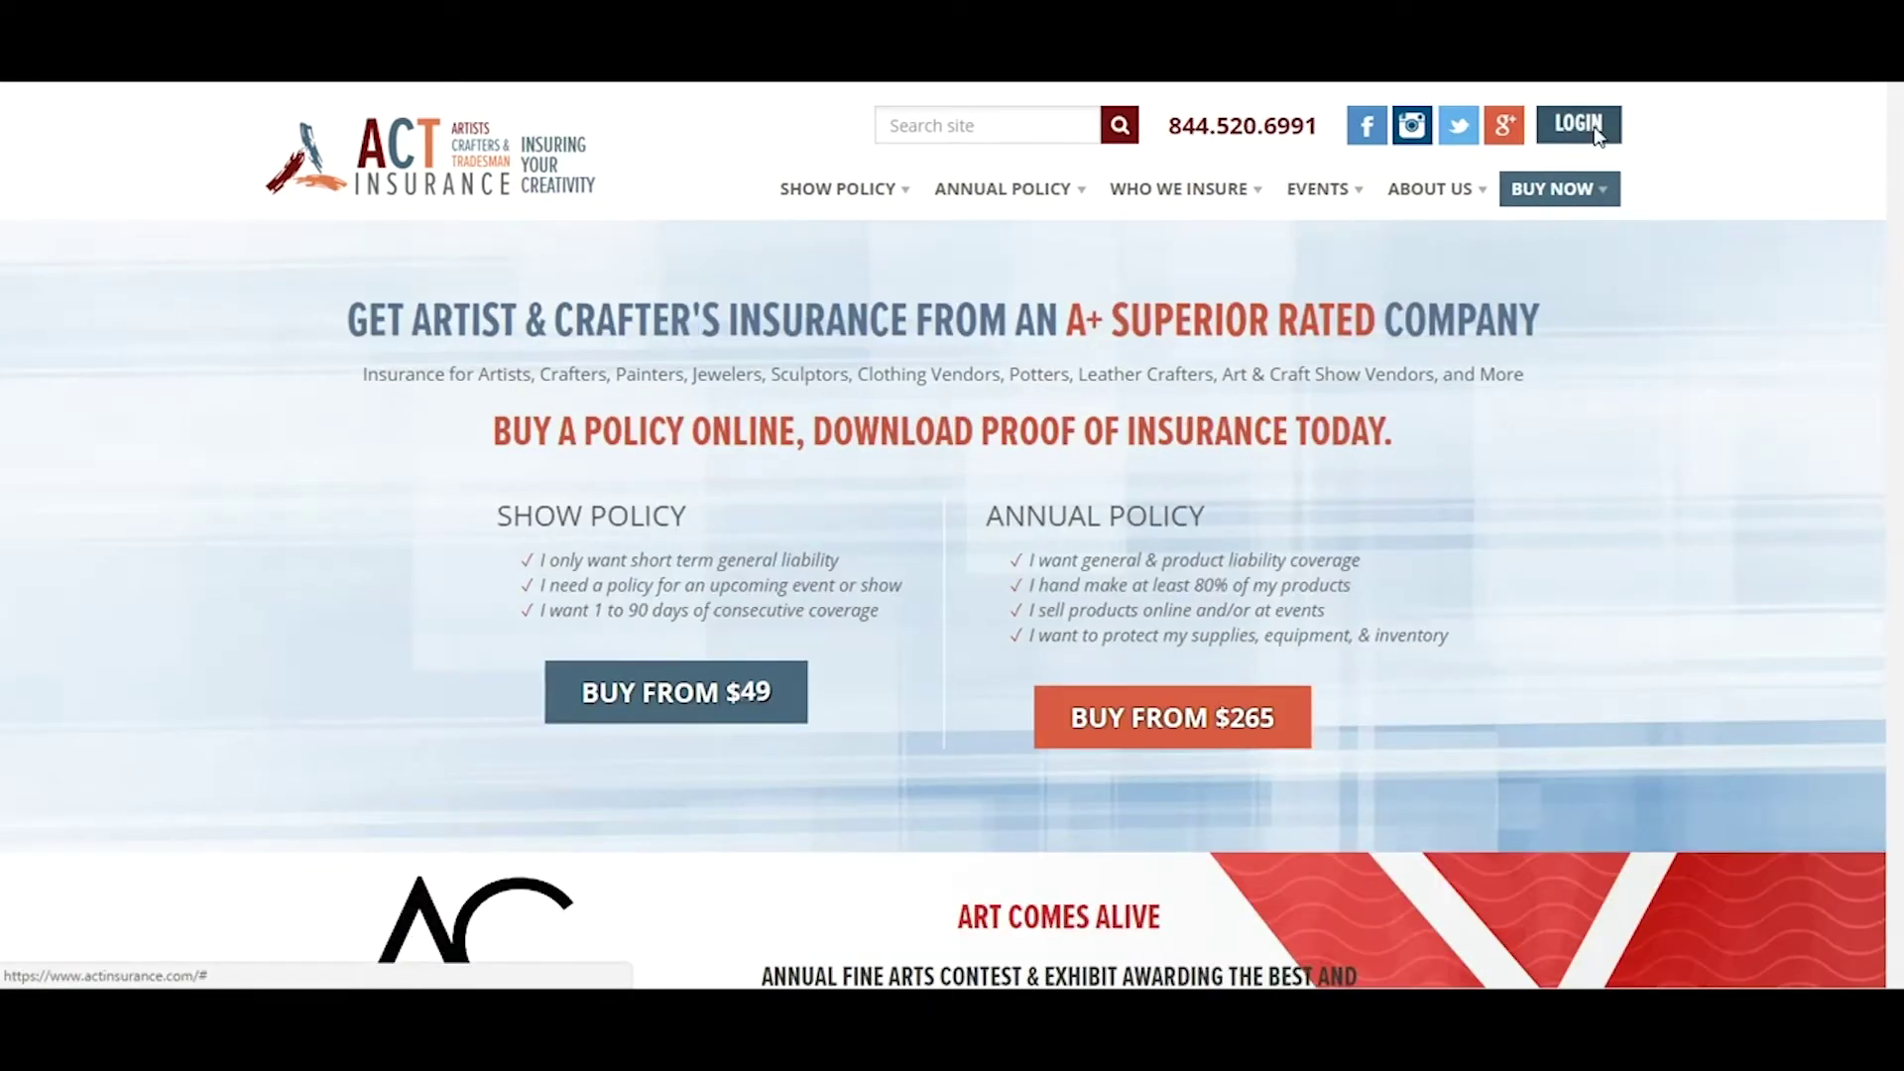
click(1591, 126)
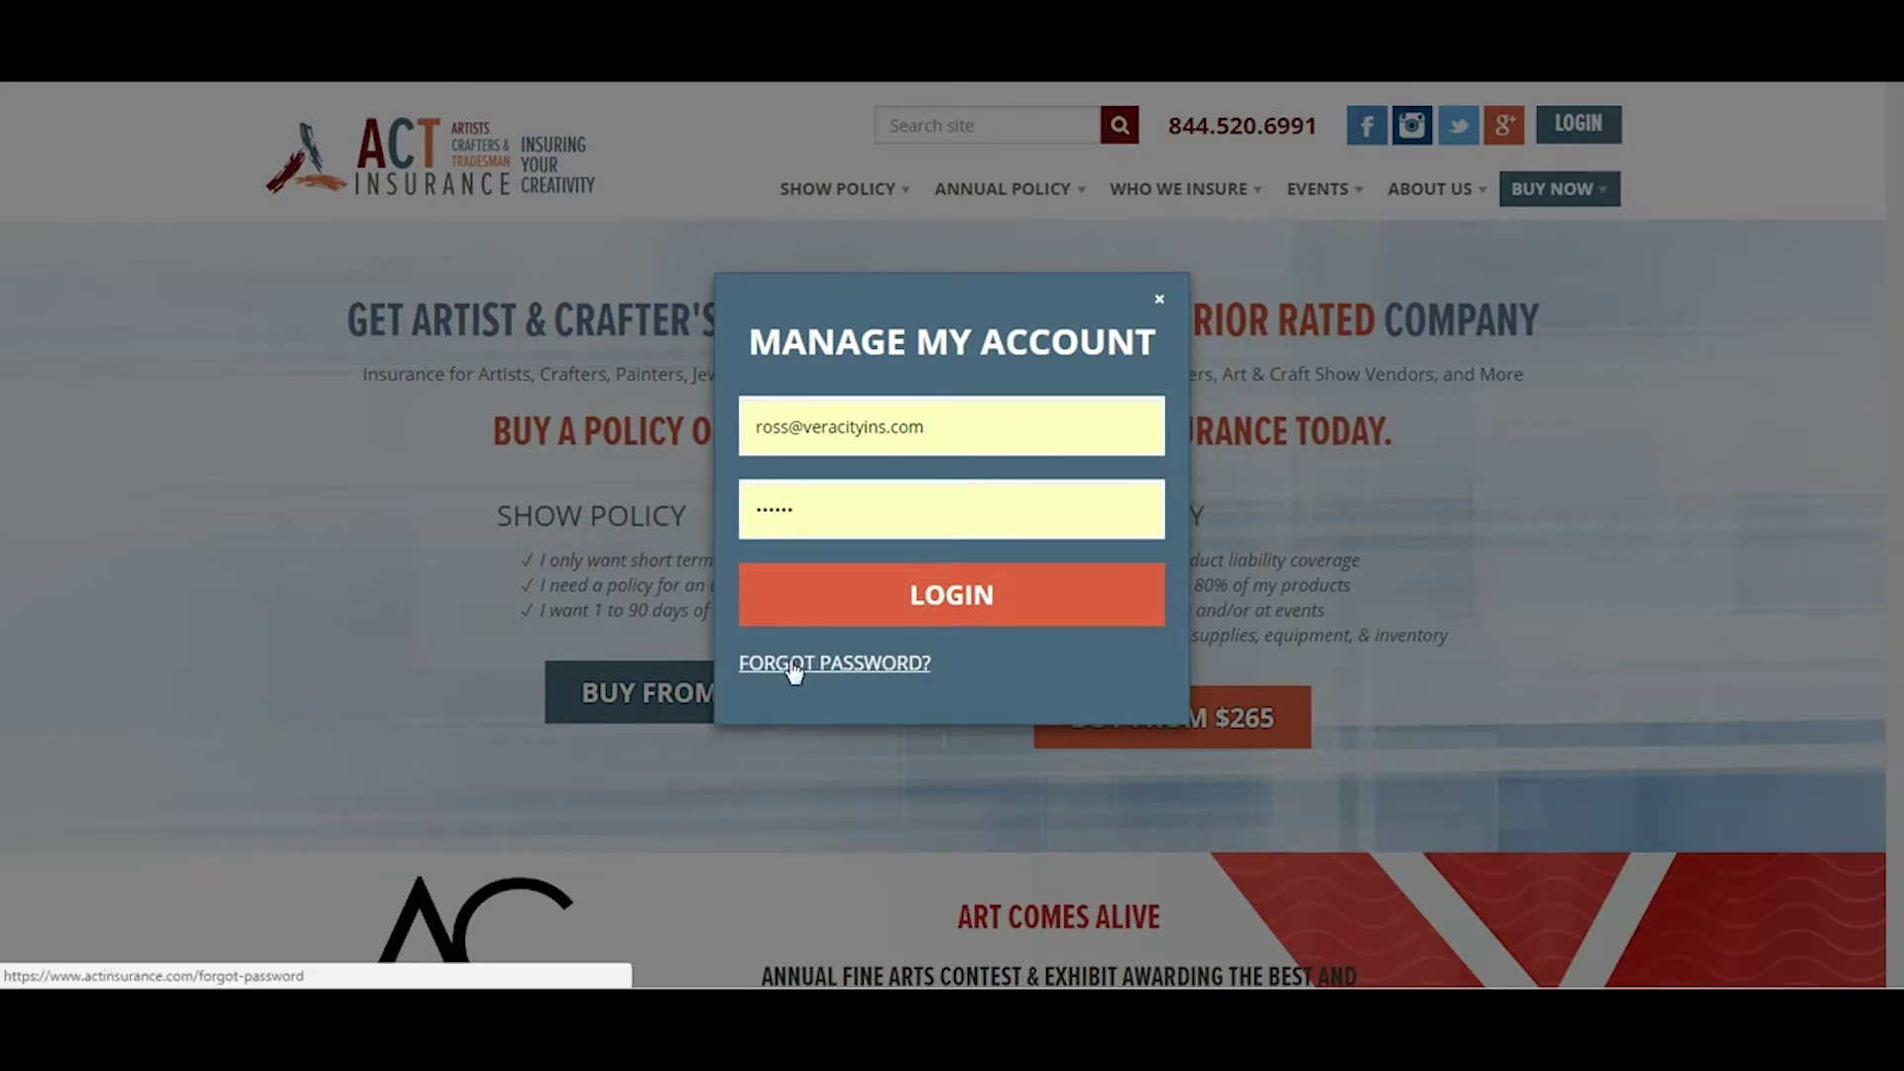
click(1159, 299)
- Open the Contact Us page and look over its contact form and contact details
mouse_move(1425, 190)
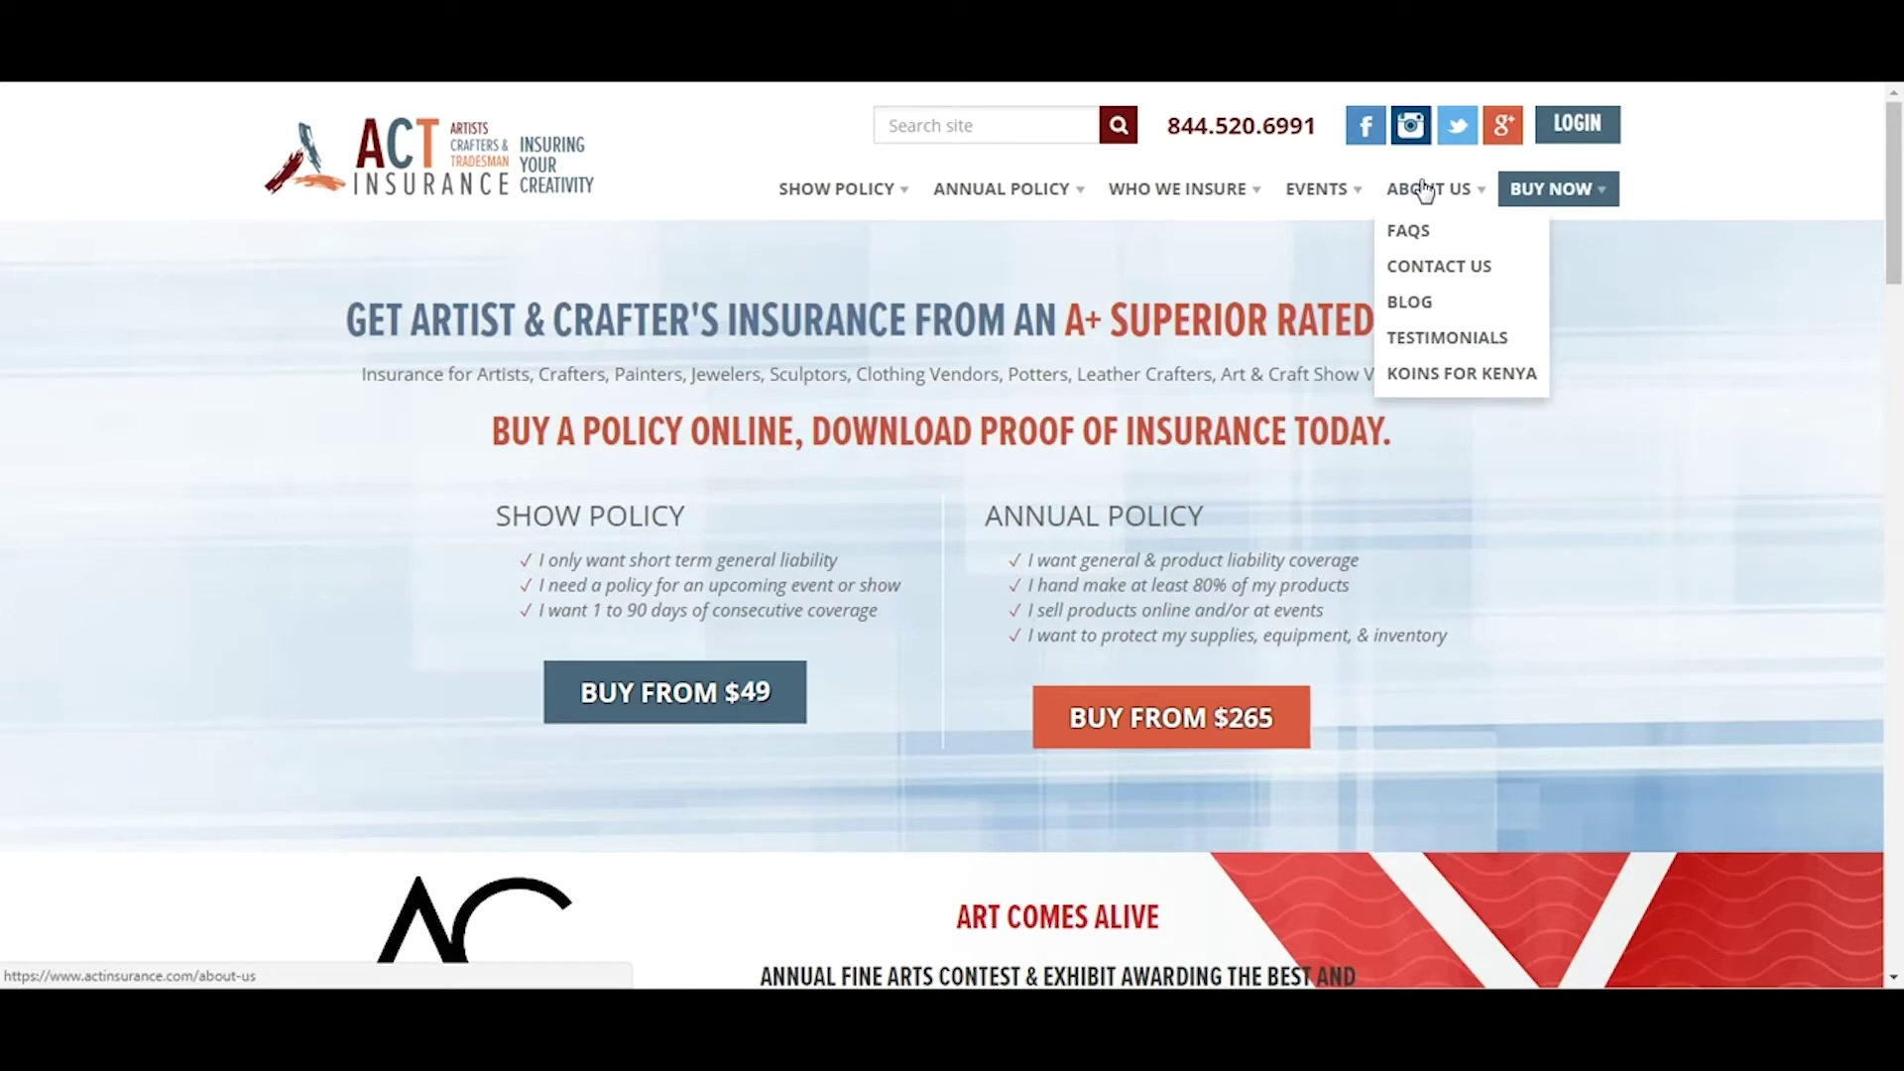
click(1474, 269)
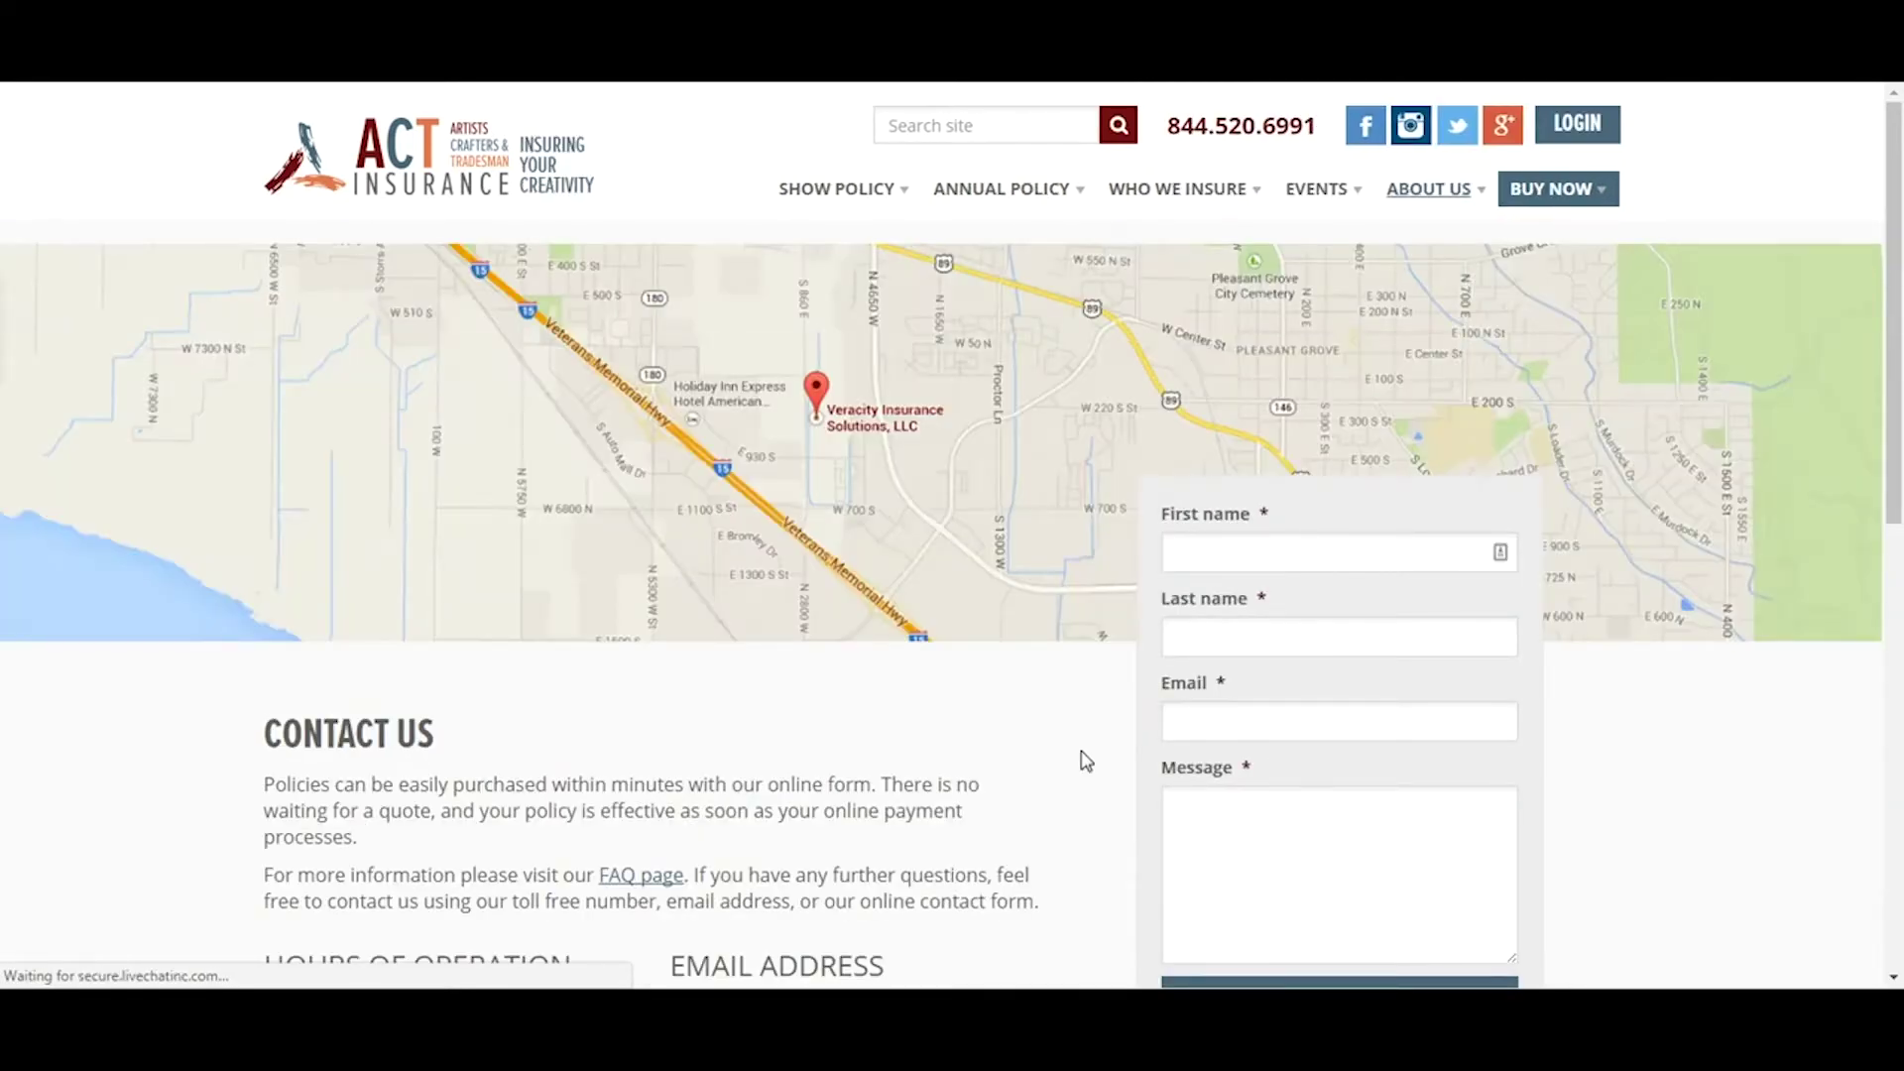
scroll(992, 793, down, 2)
scroll(1012, 535, up, 2)
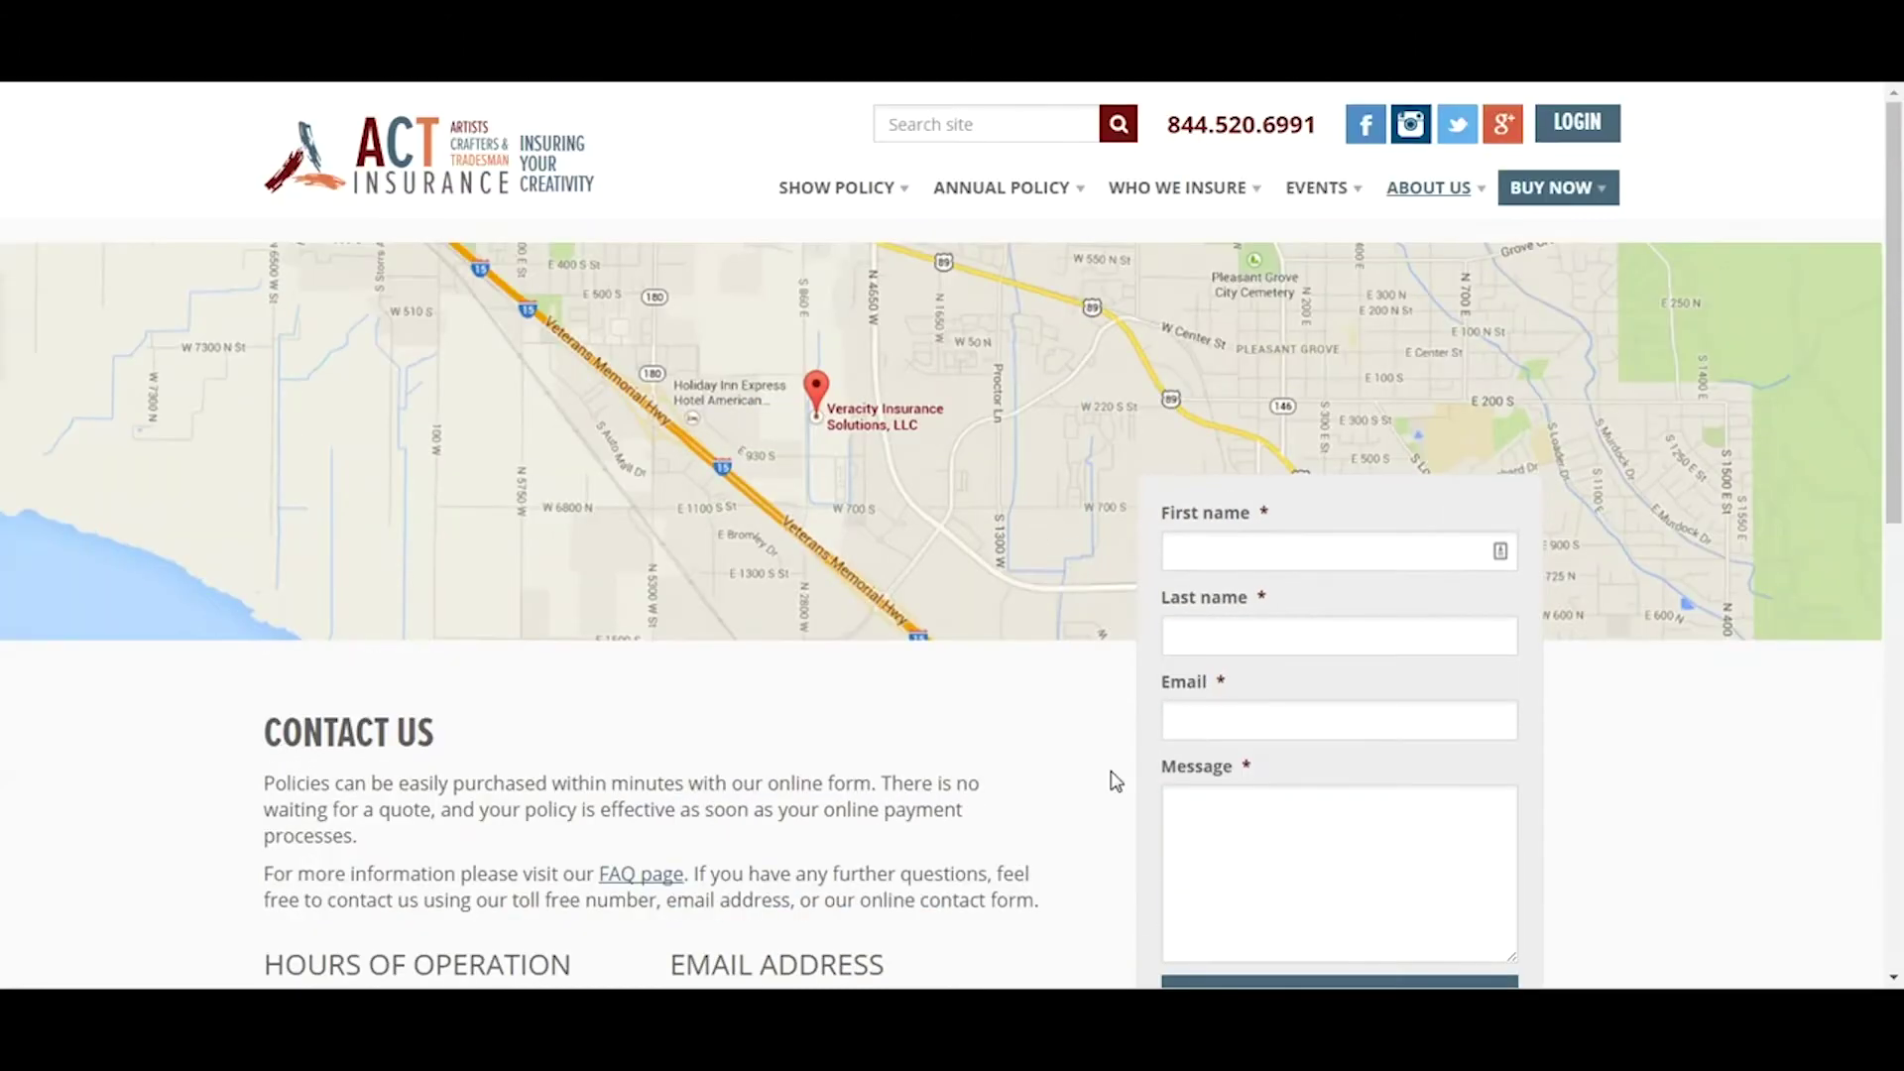
- Log in to the account with the test account's email address and password
click(1602, 129)
triple_click(971, 432)
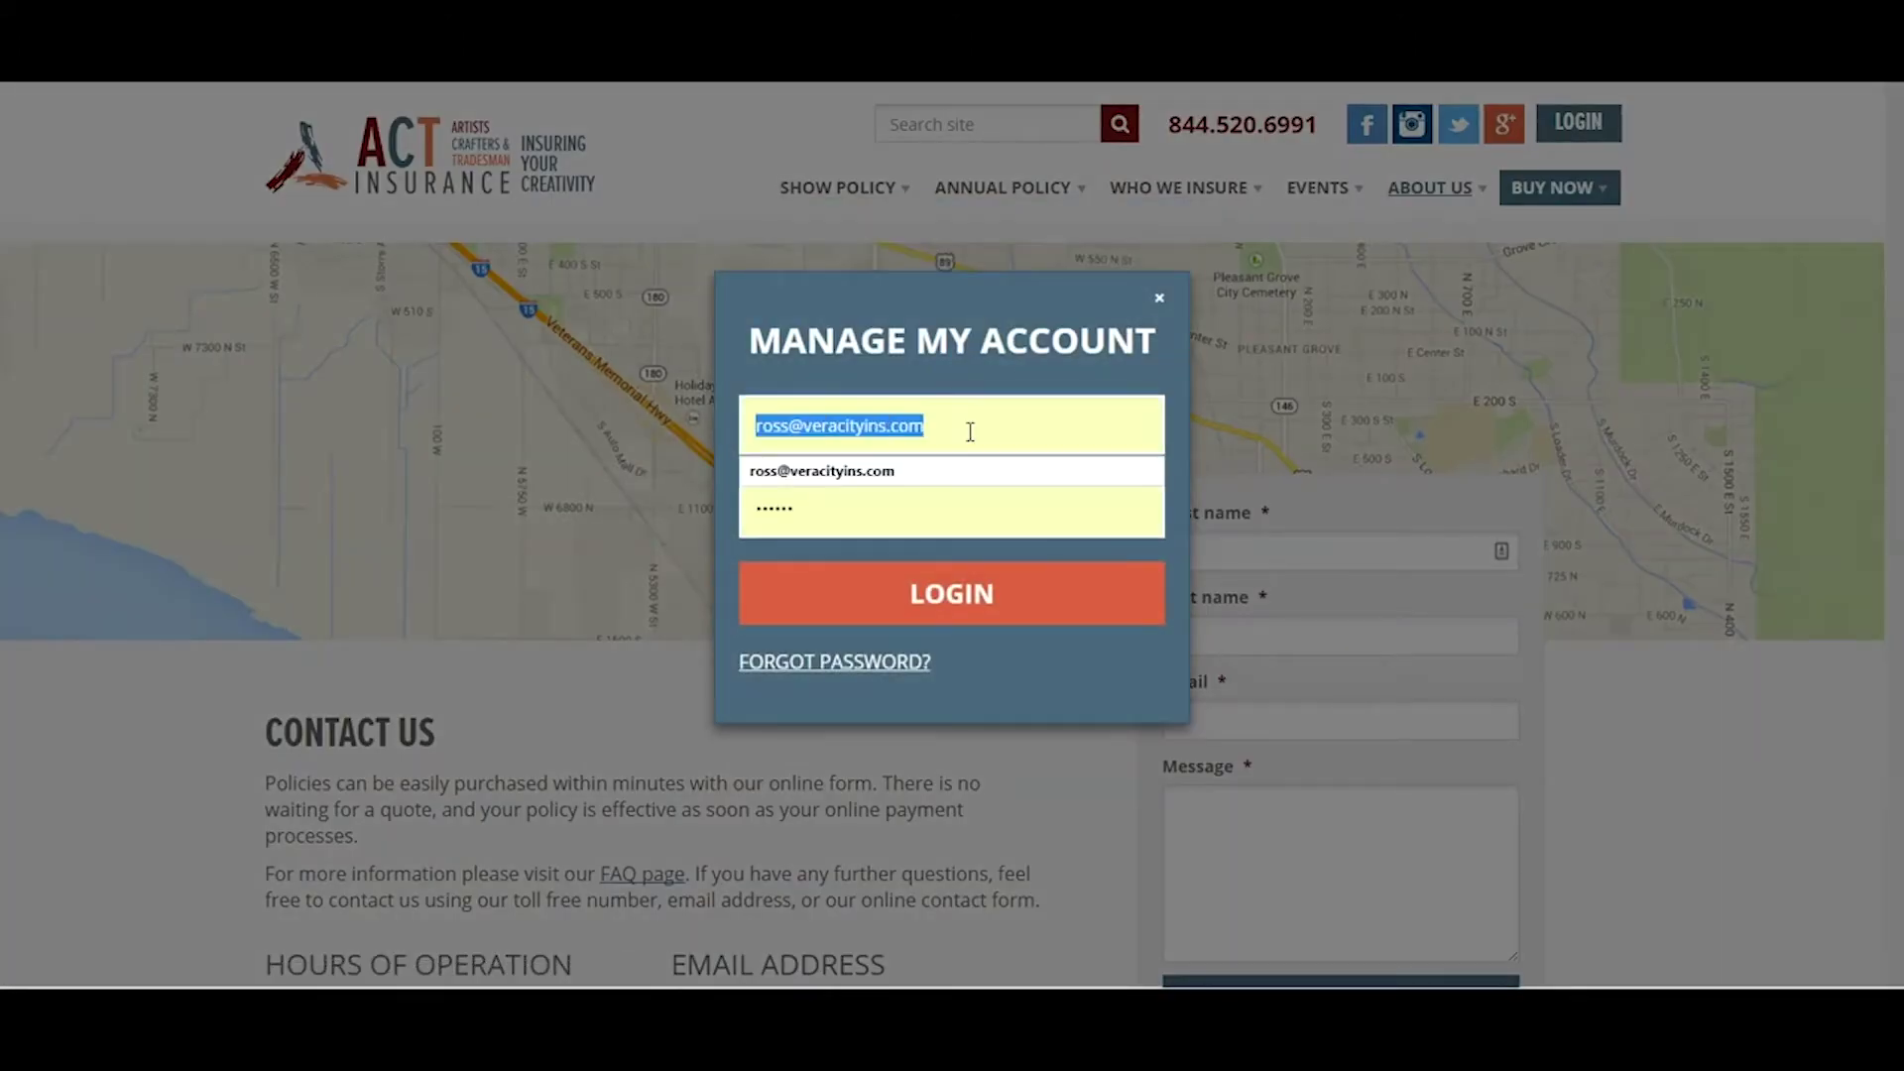
key(ctrl+v)
triple_click(928, 517)
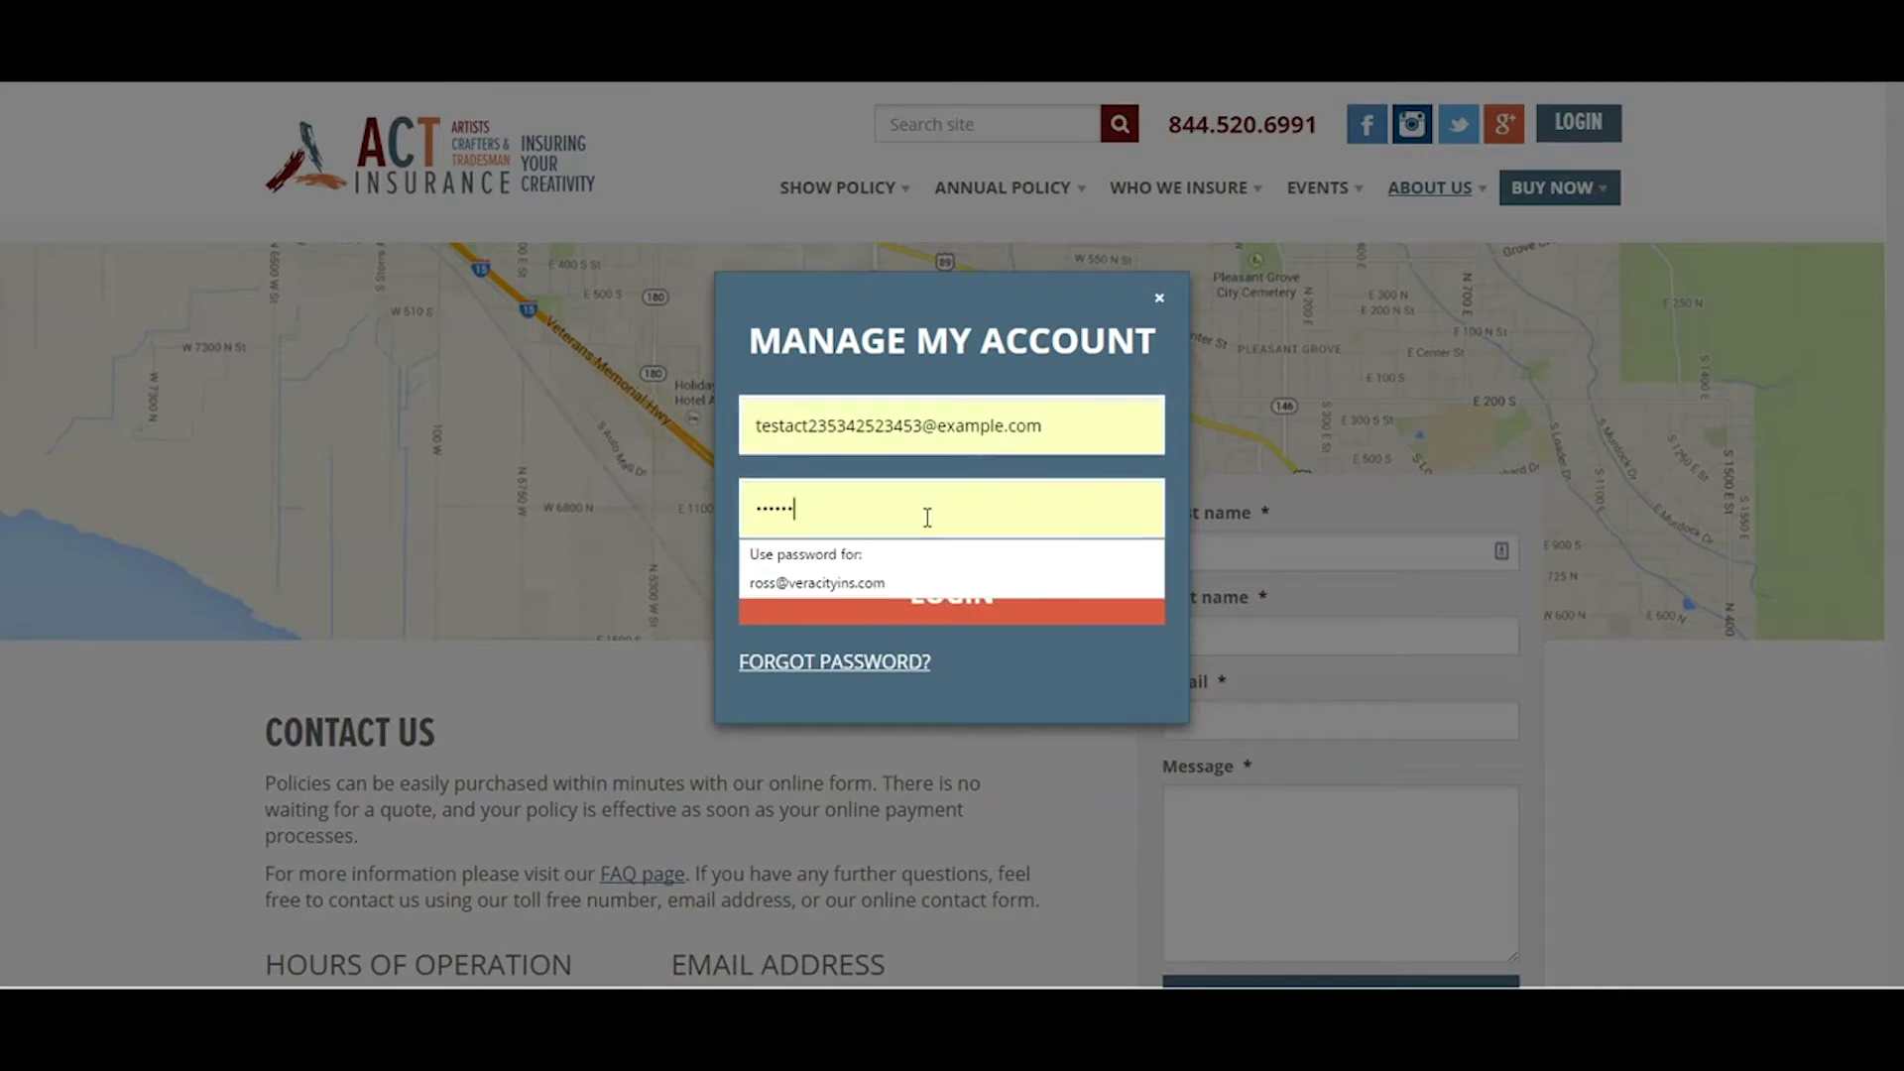
text(te)
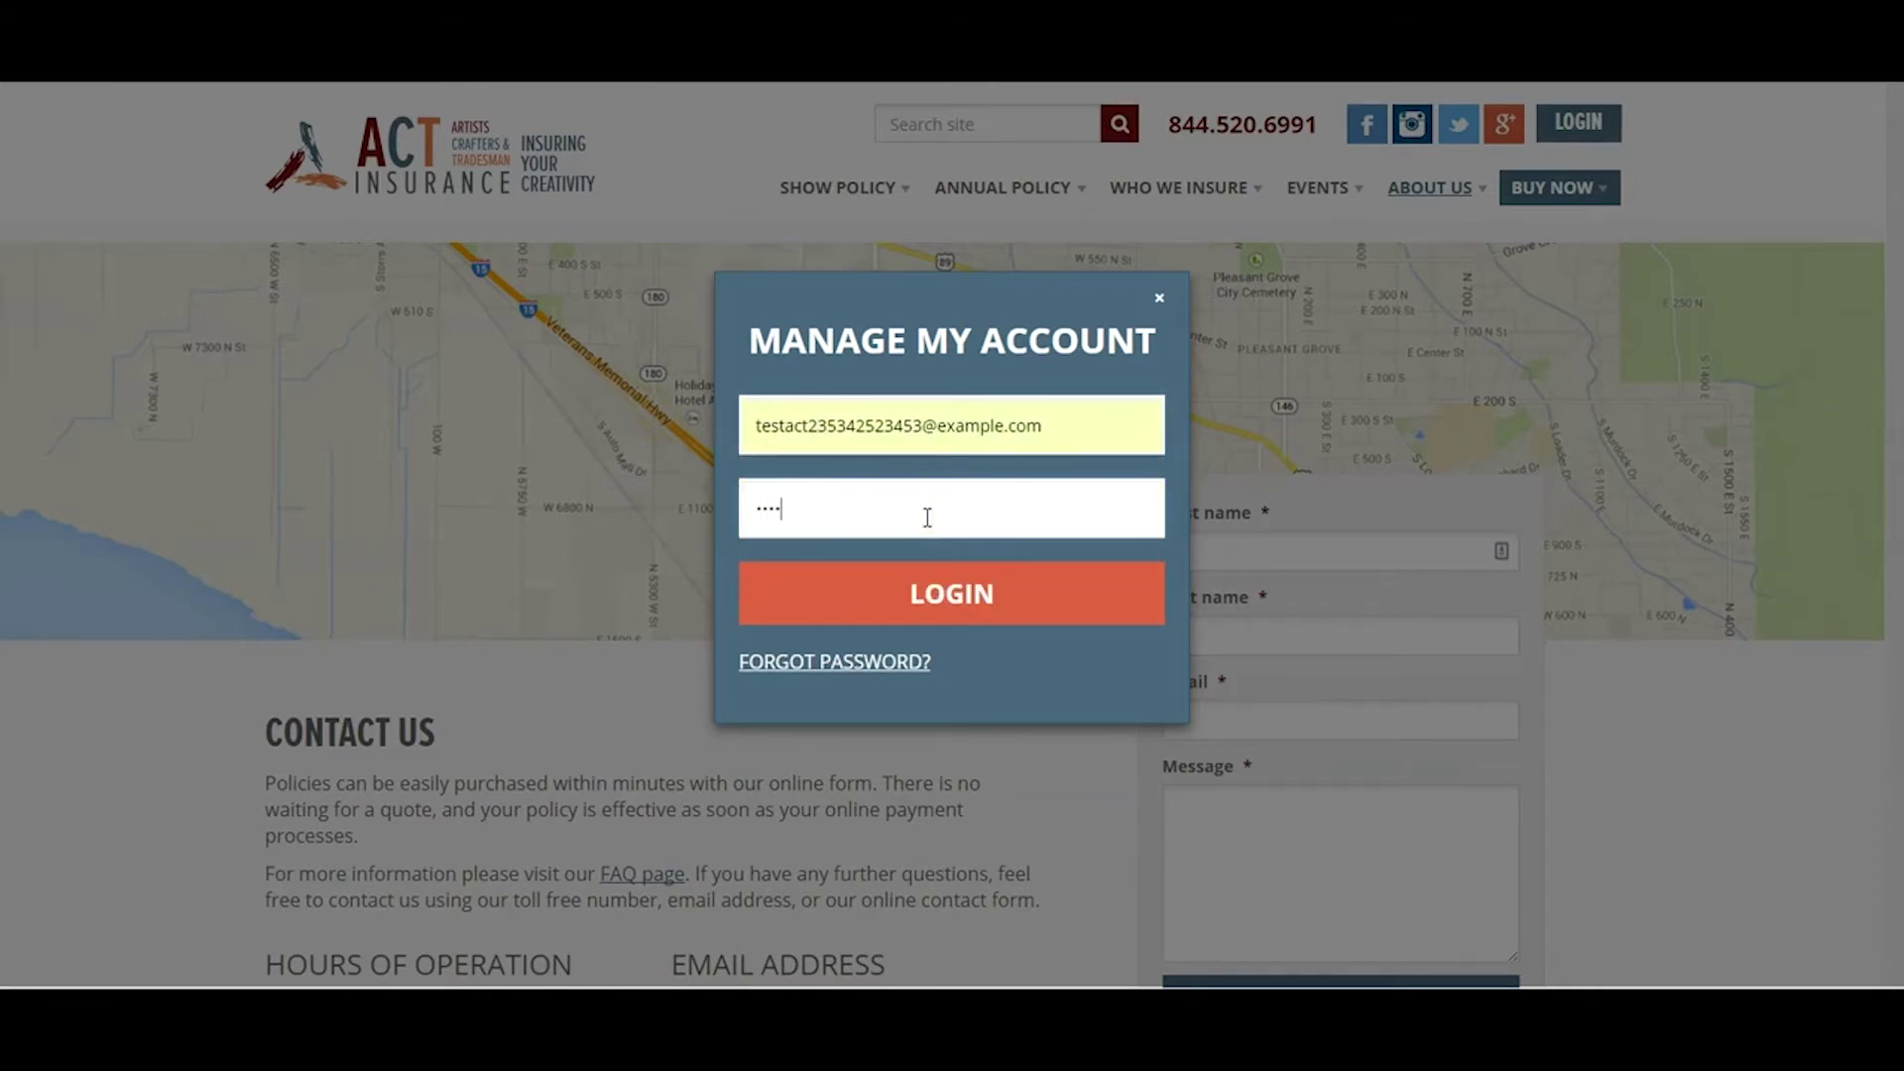
click(975, 617)
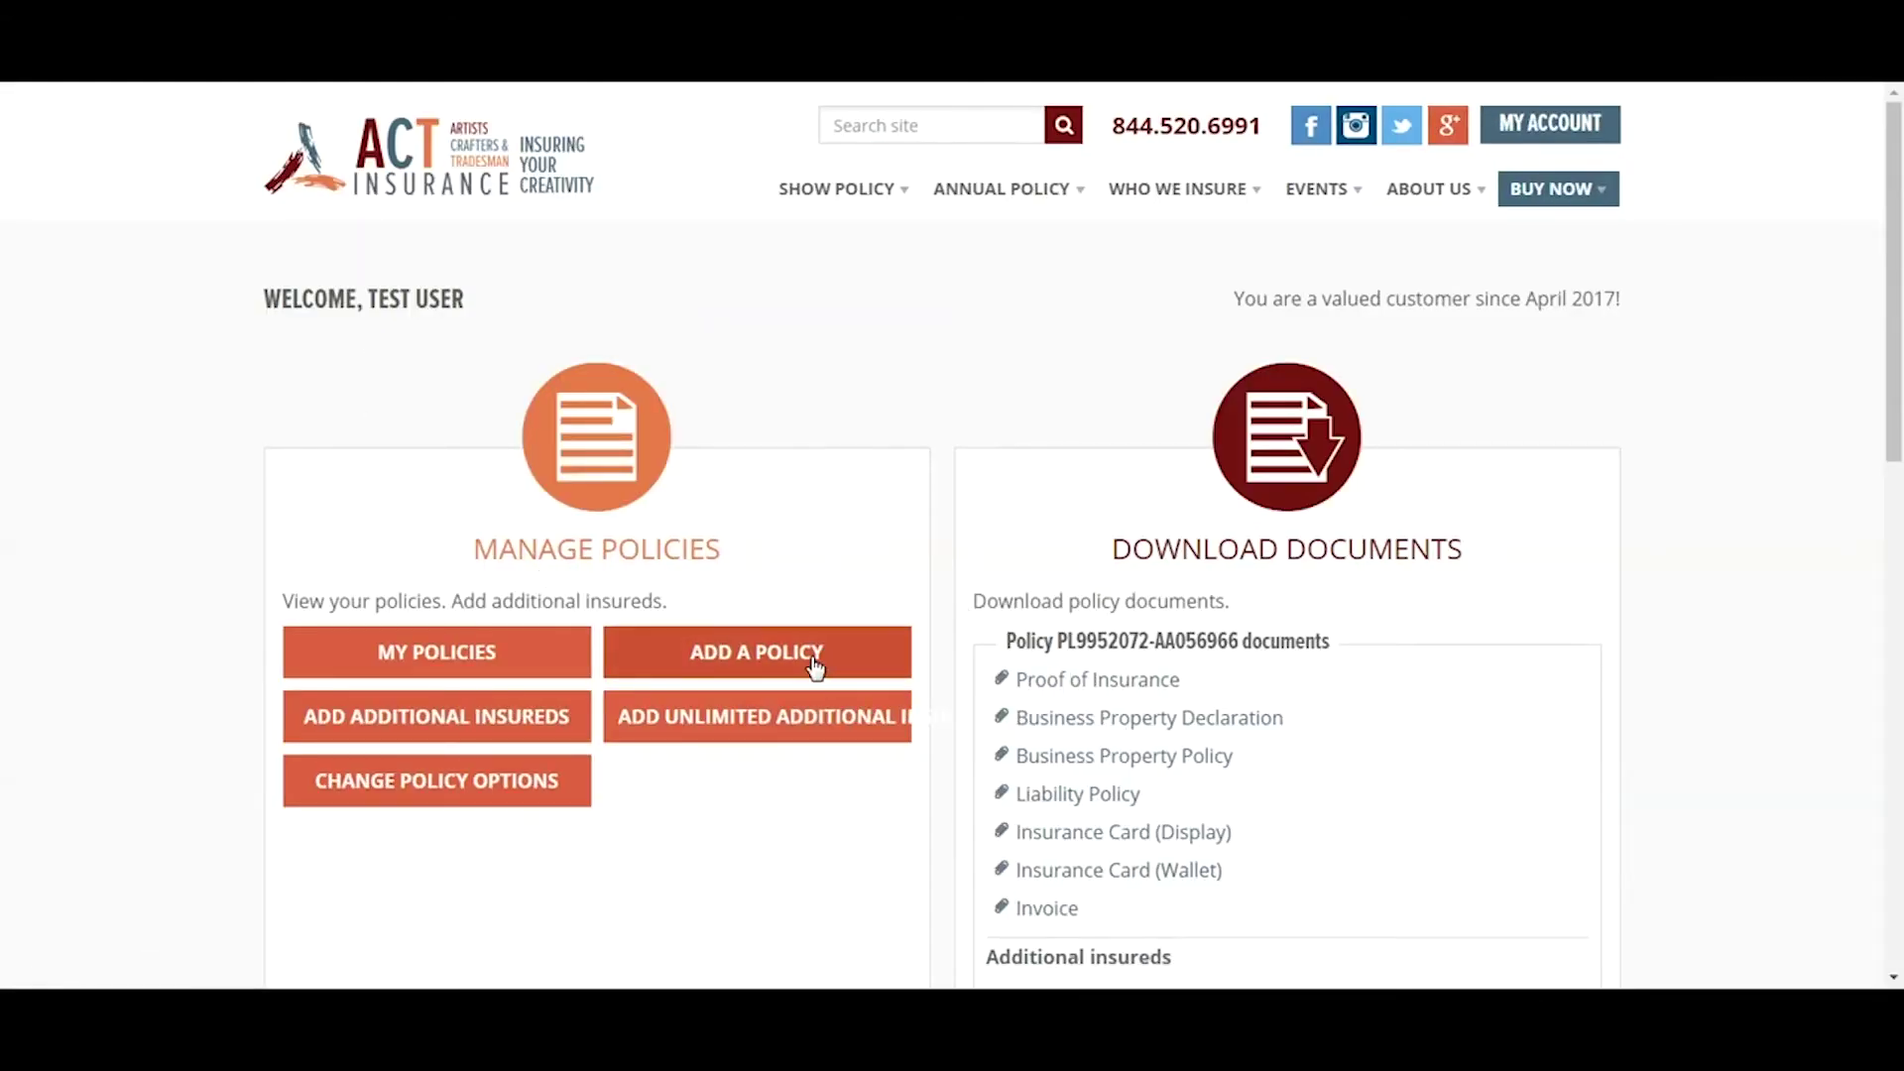
- Look over the dashboard's policy and document sections and open the form for adding an additional insured
scroll(813, 649, down, 2)
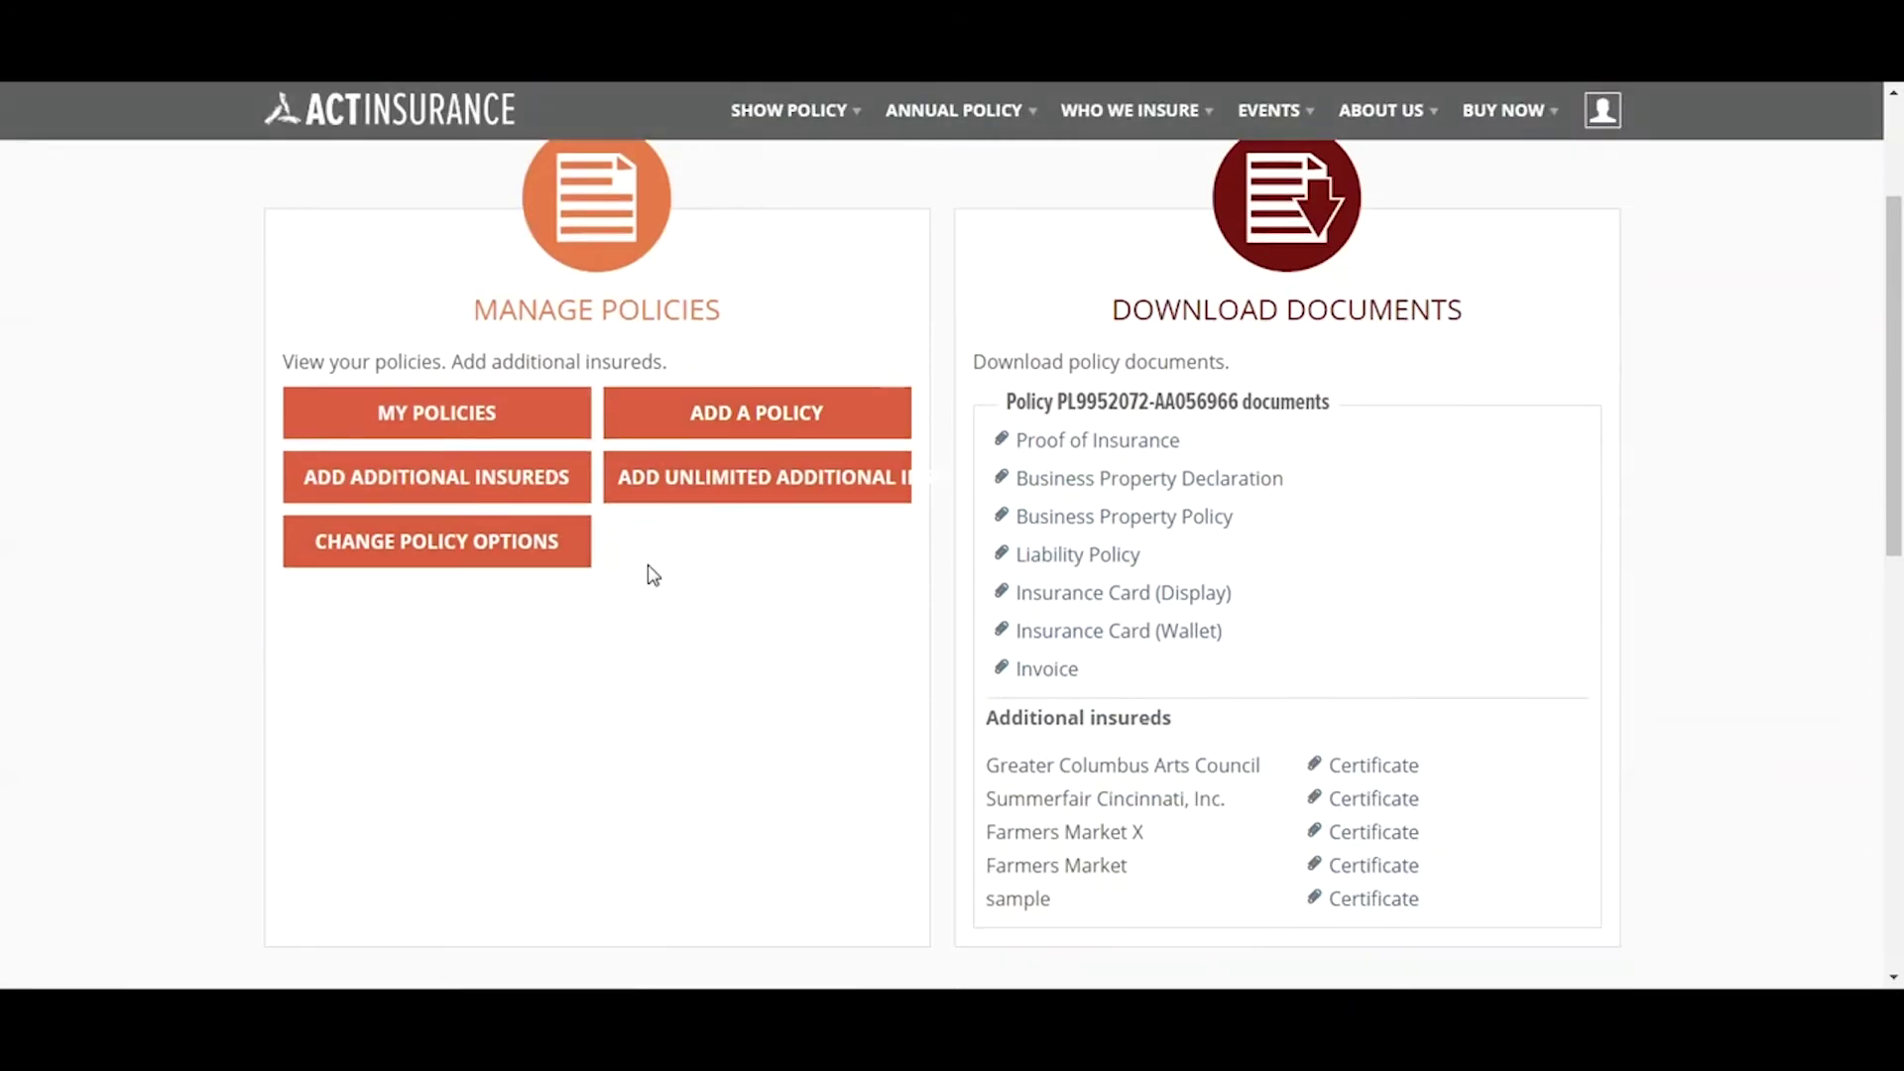
scroll(335, 413, up, 3)
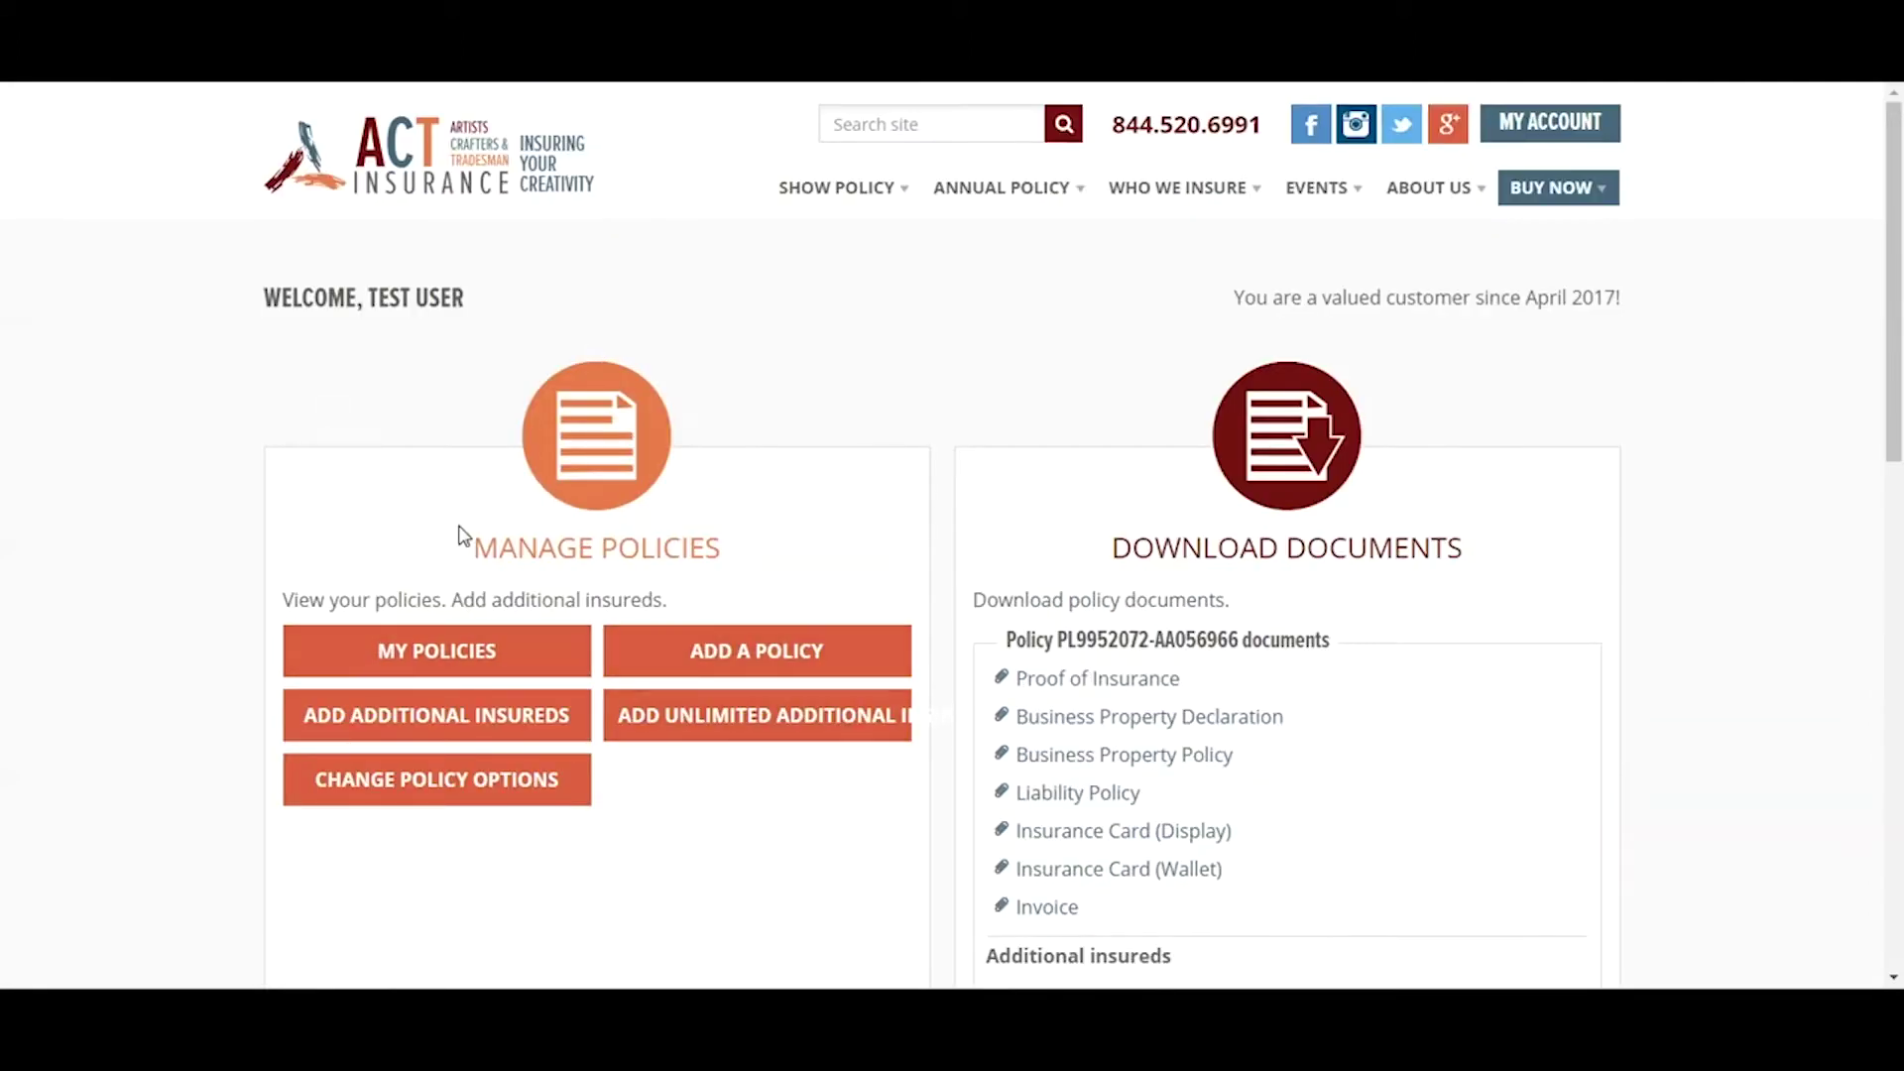
triple_click(580, 531)
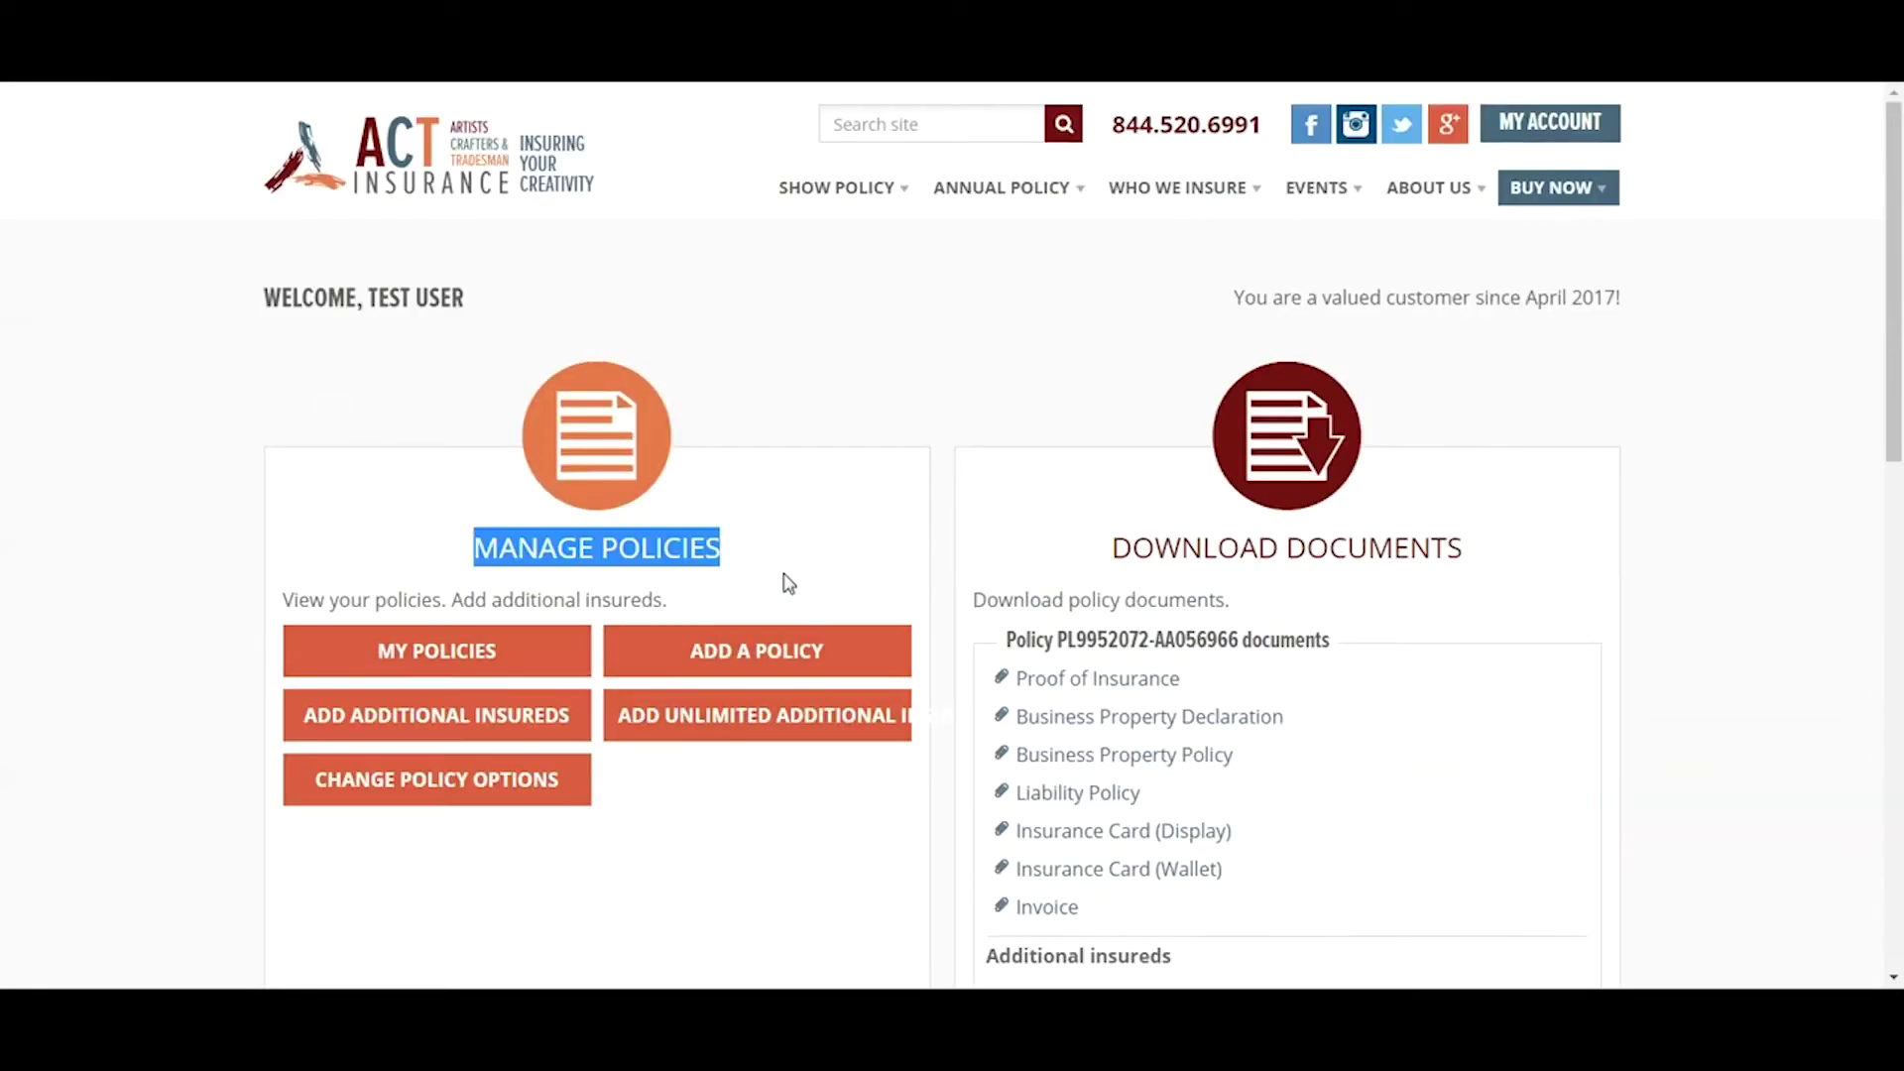
click(455, 725)
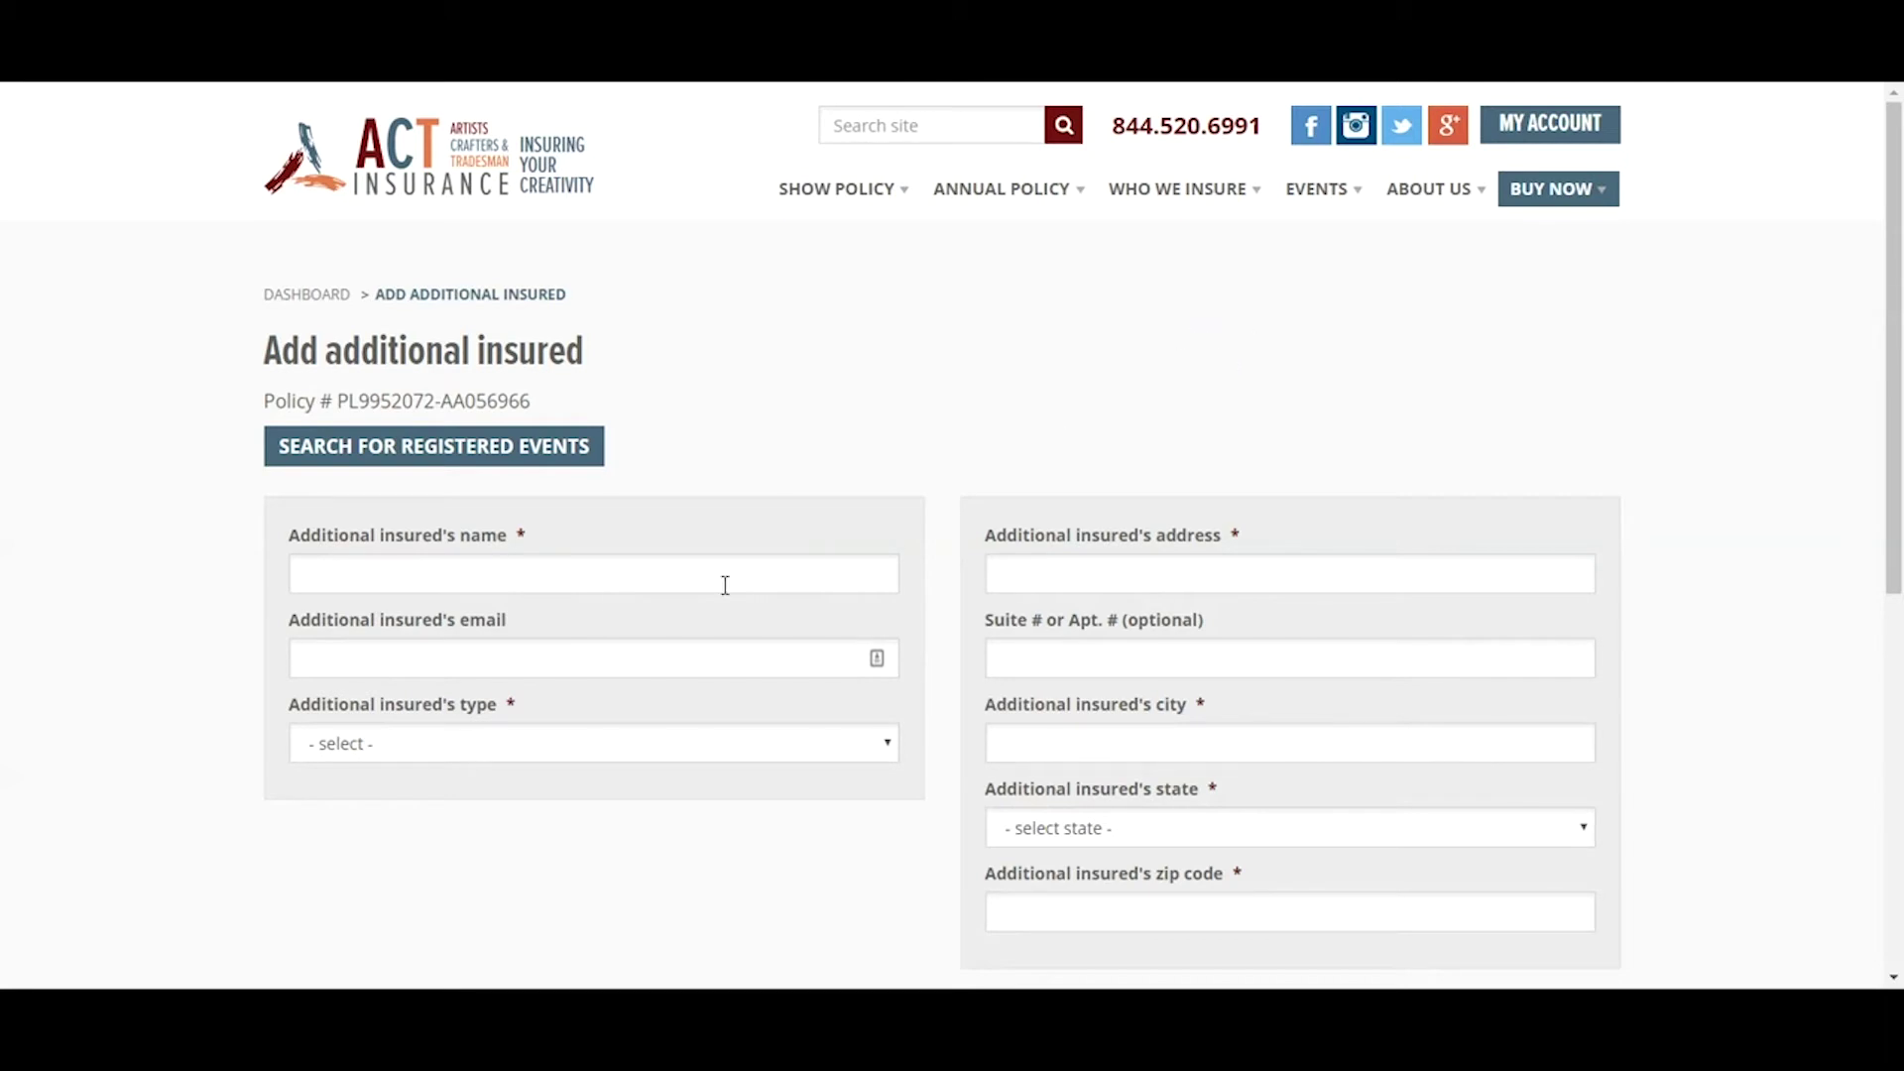
- Add the registered California event 54th Annual Tehachapi Mountain Festival® to the policy as an additional insured
click(386, 467)
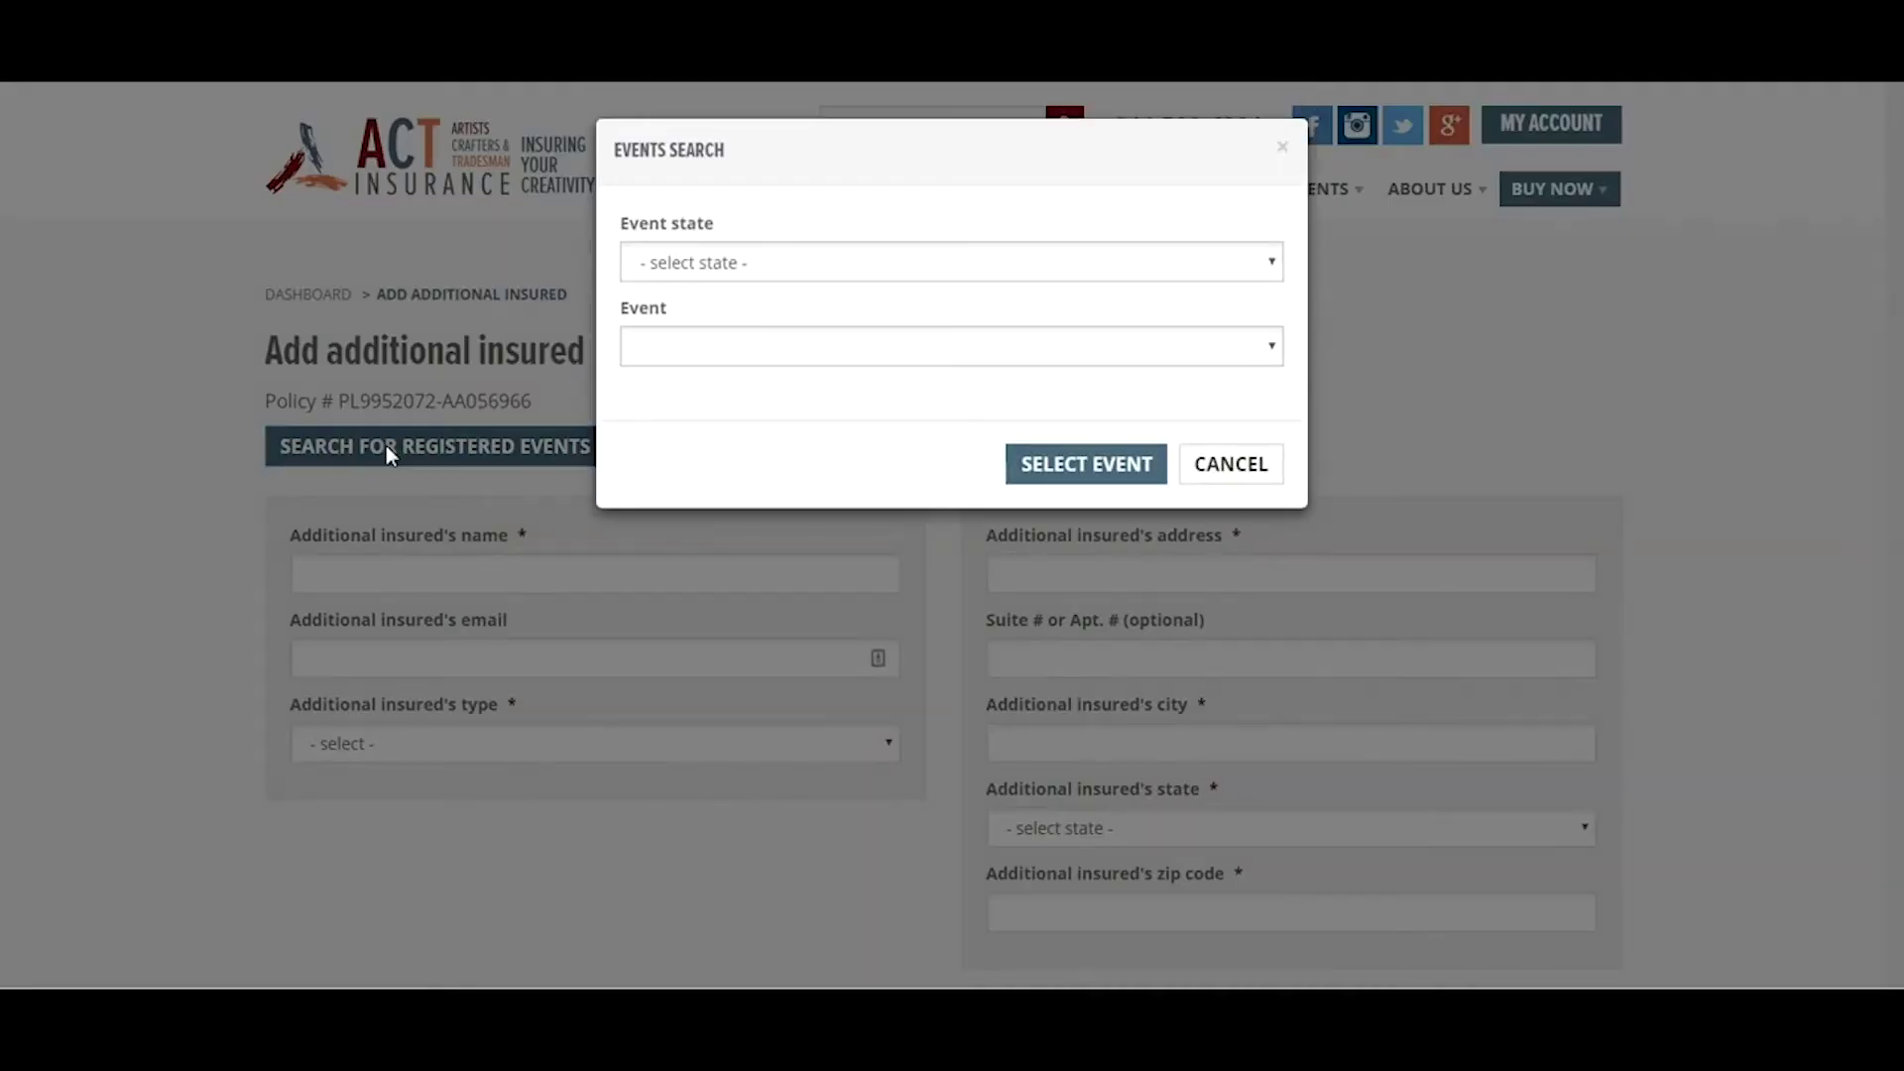
click(710, 274)
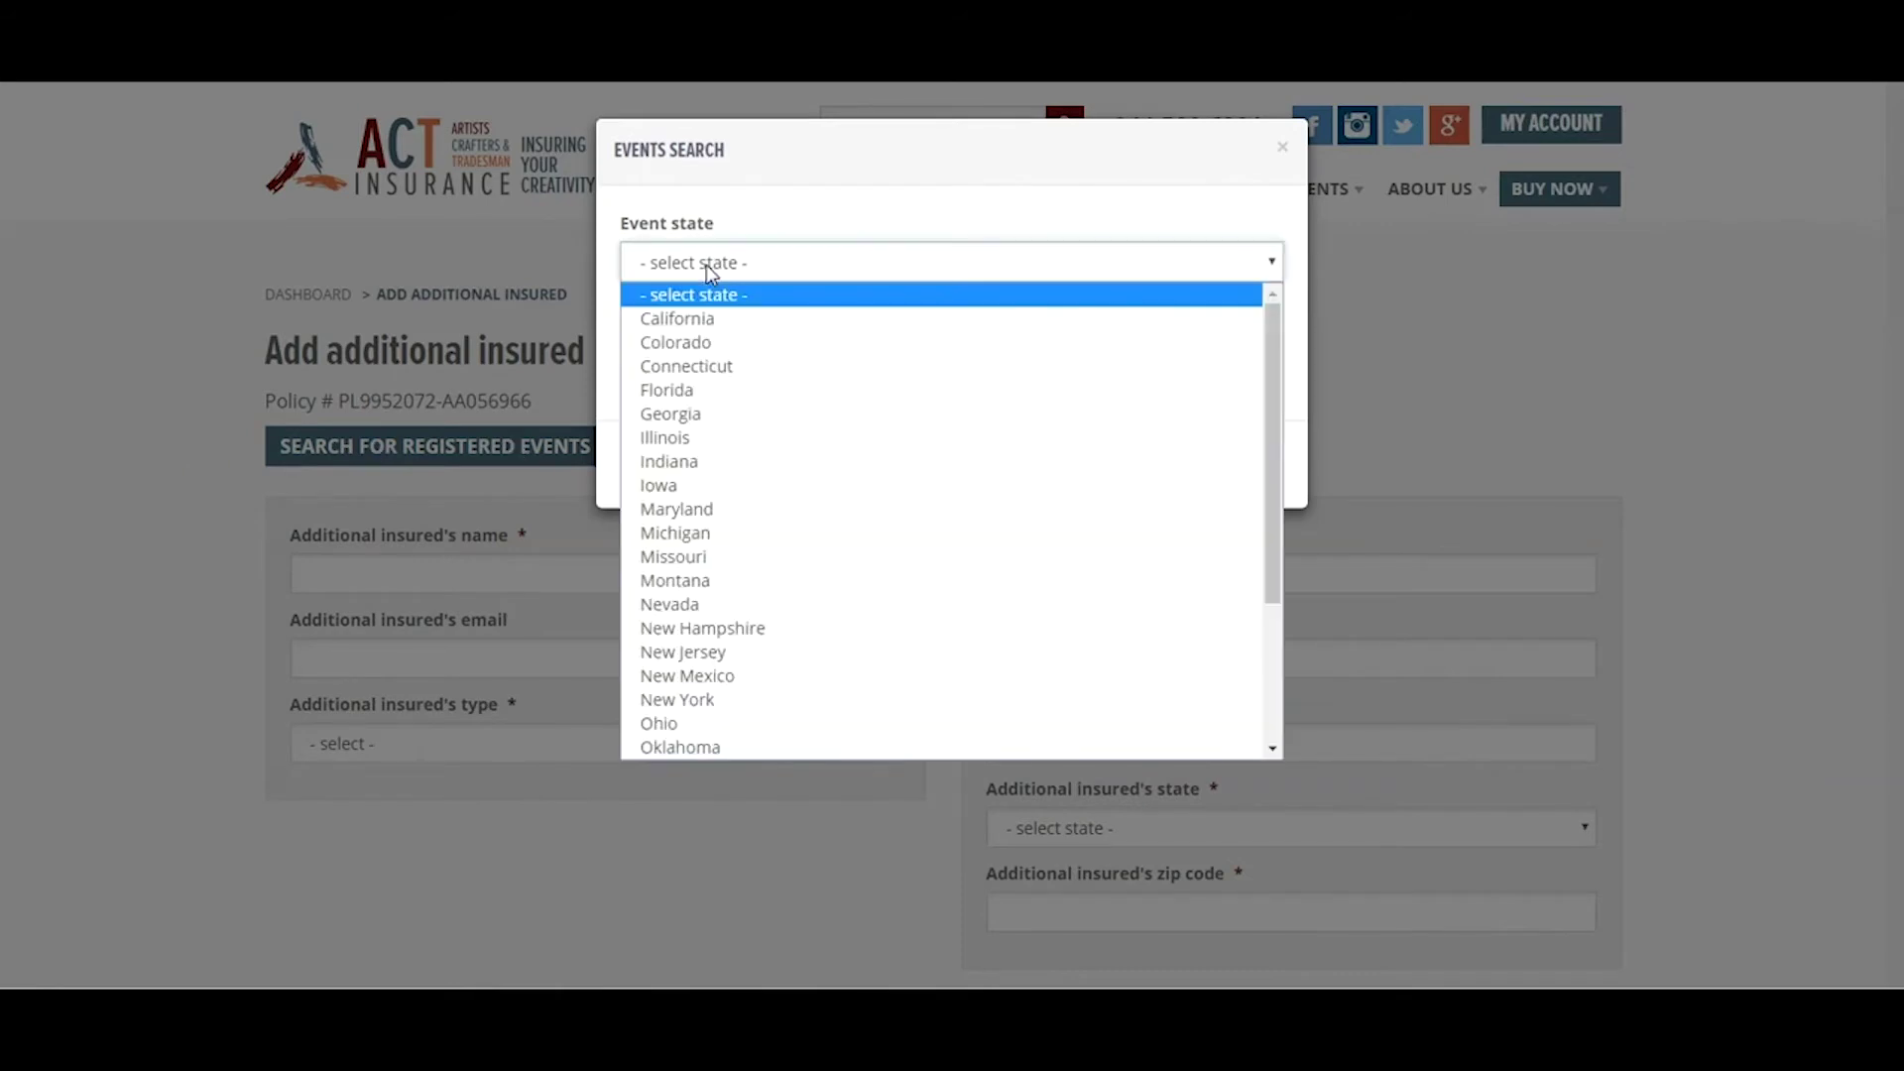
click(722, 322)
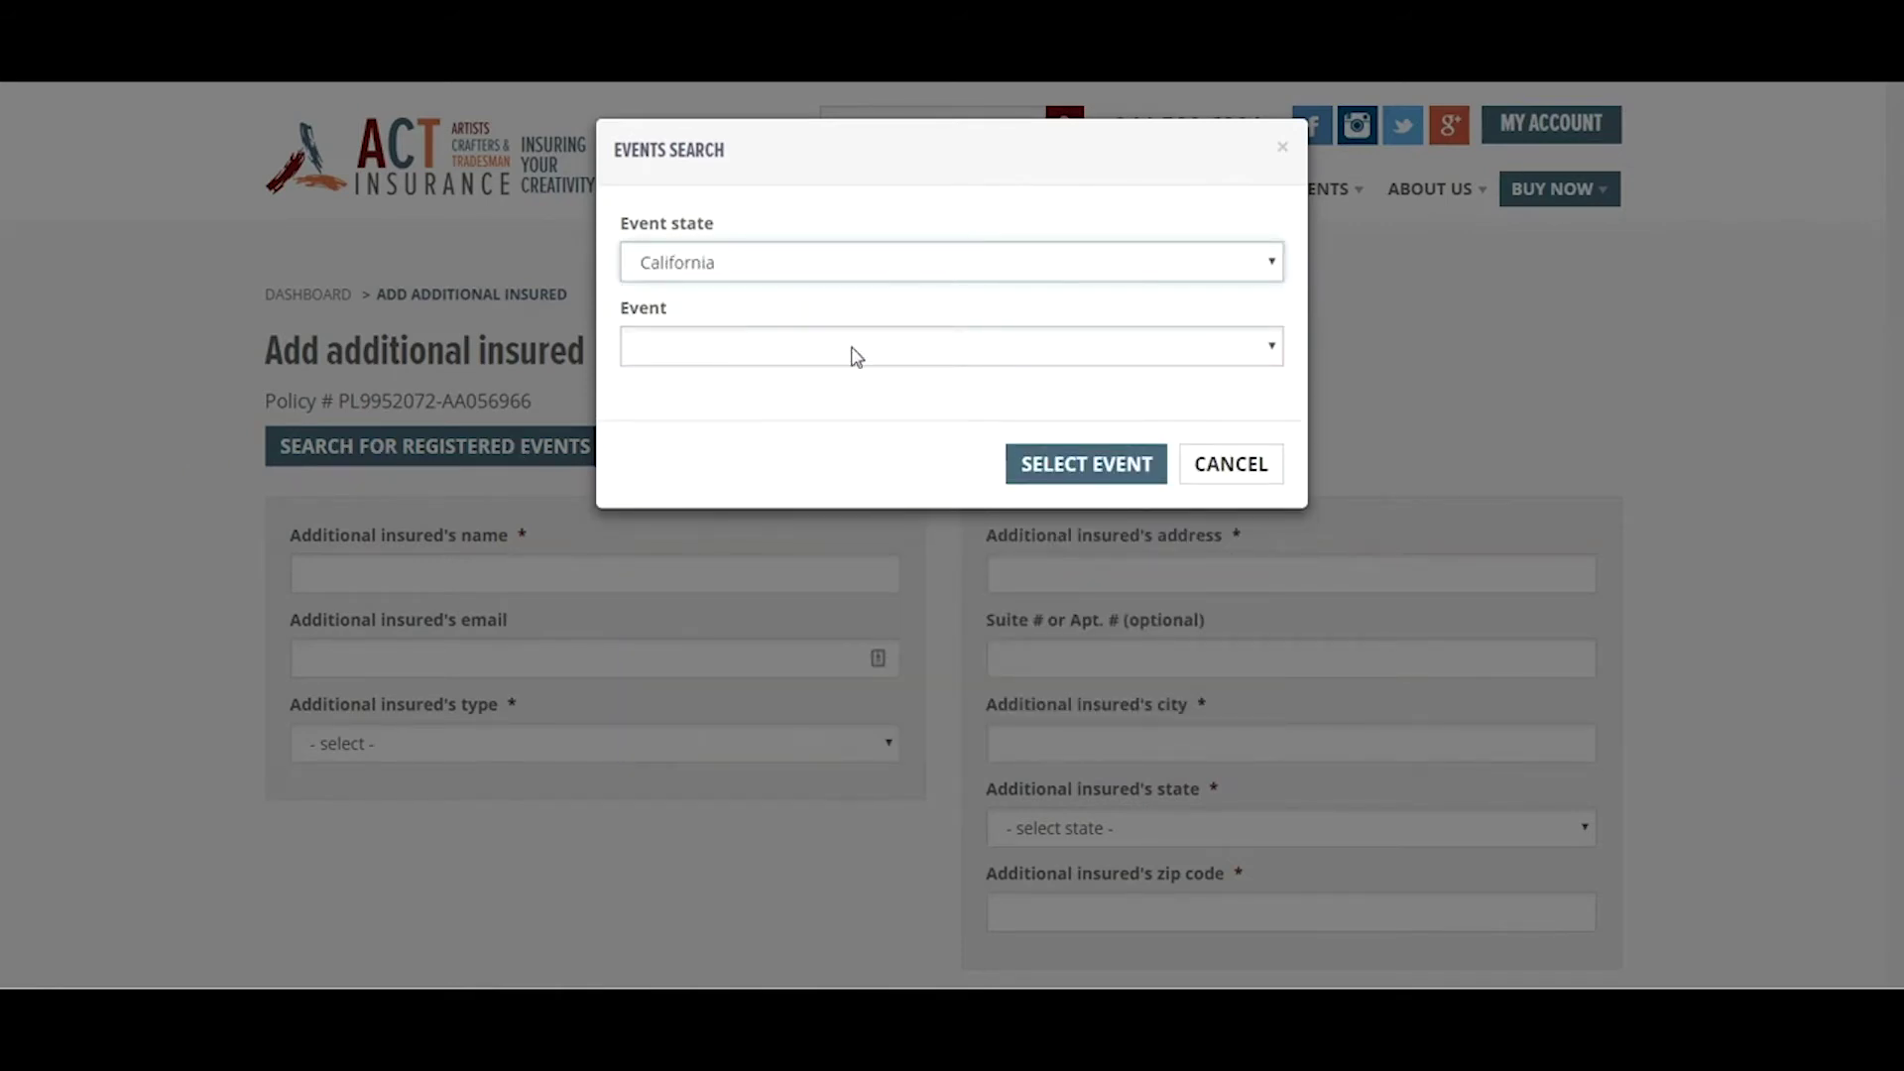
click(816, 352)
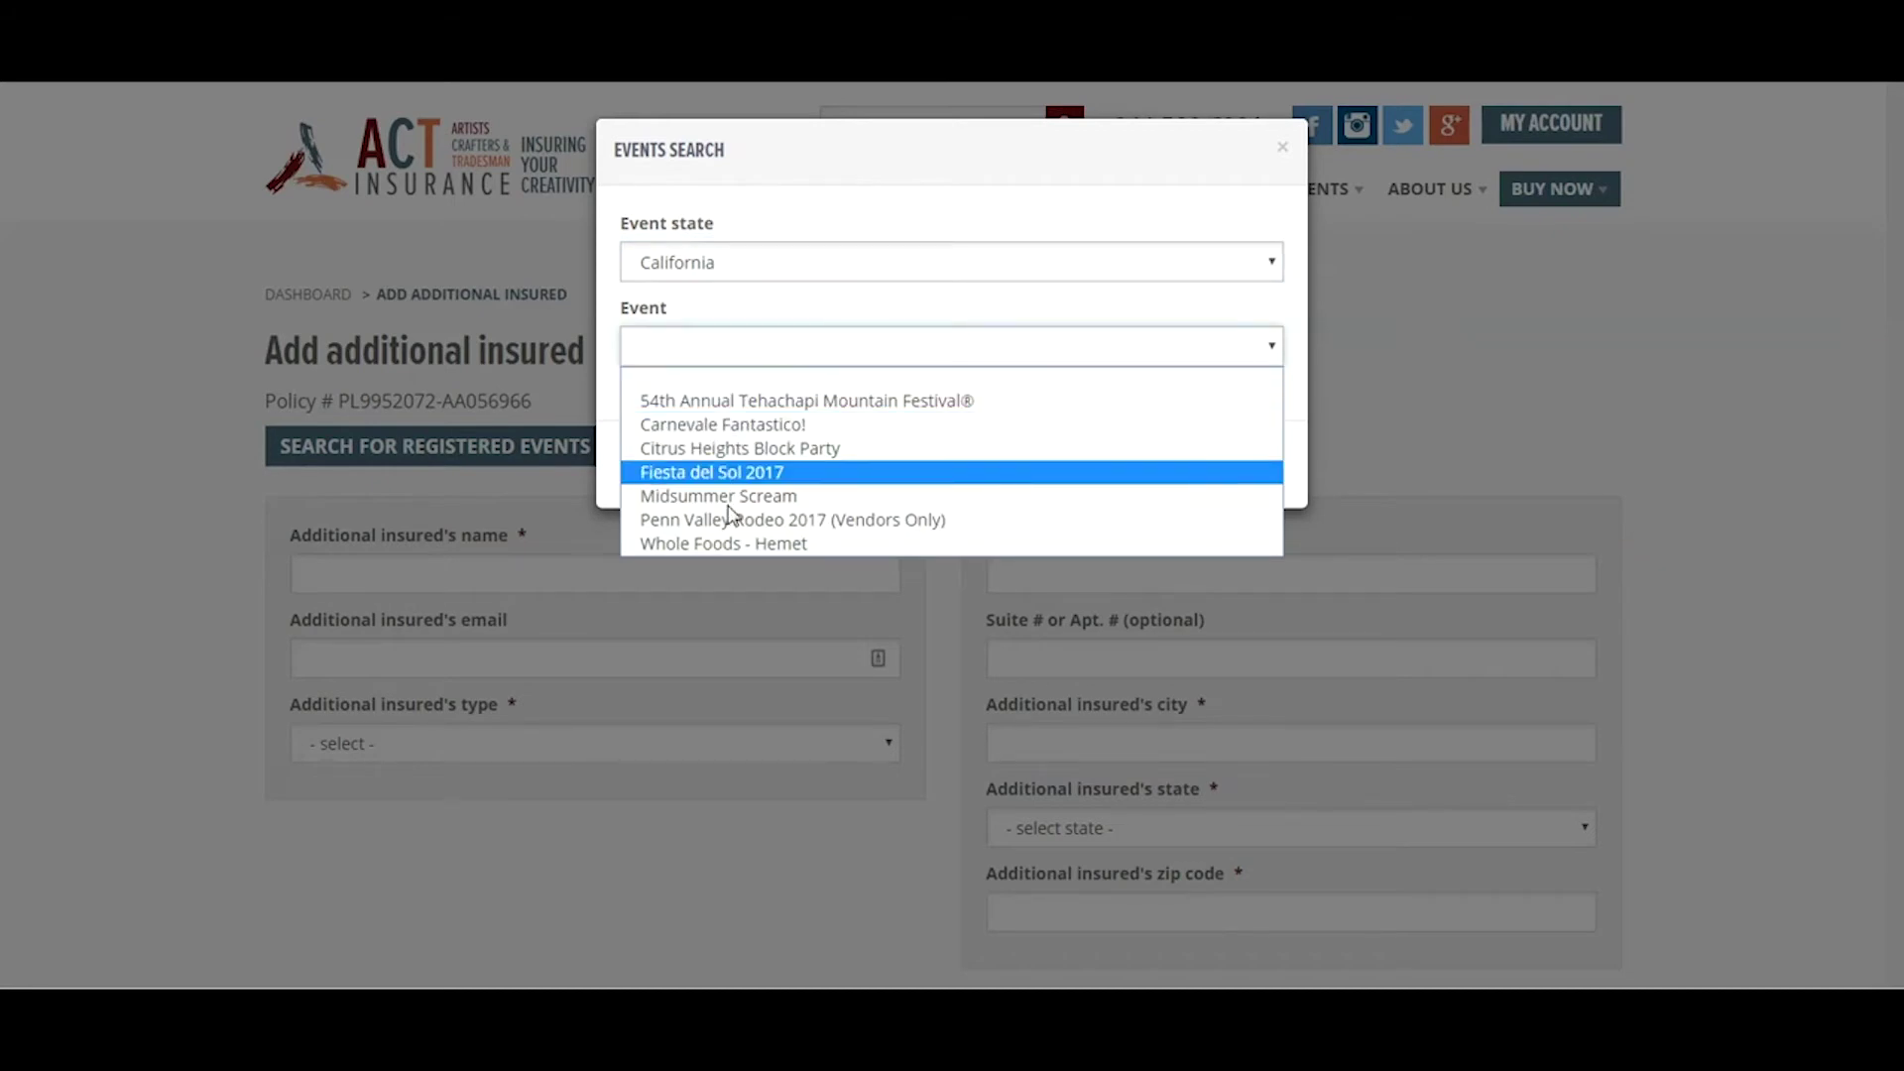
click(766, 402)
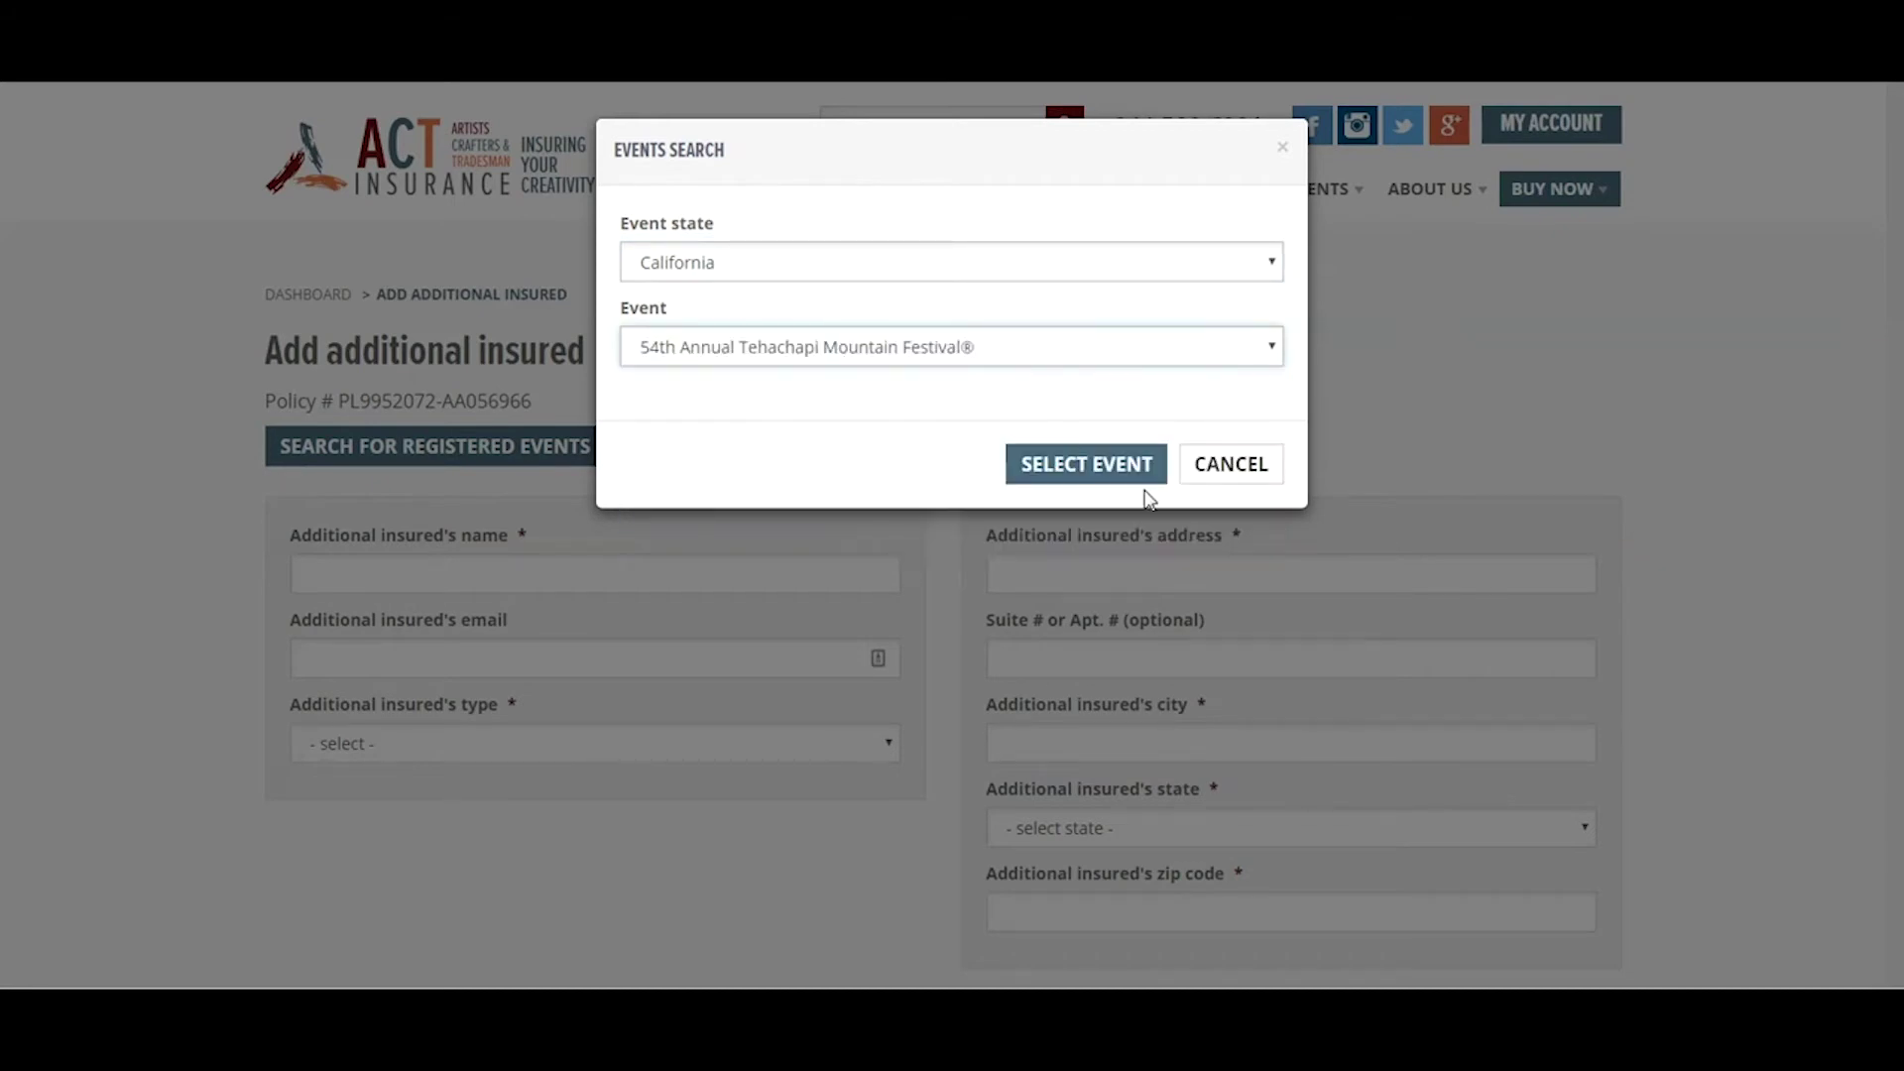
click(1063, 470)
scroll(1059, 474, down, 3)
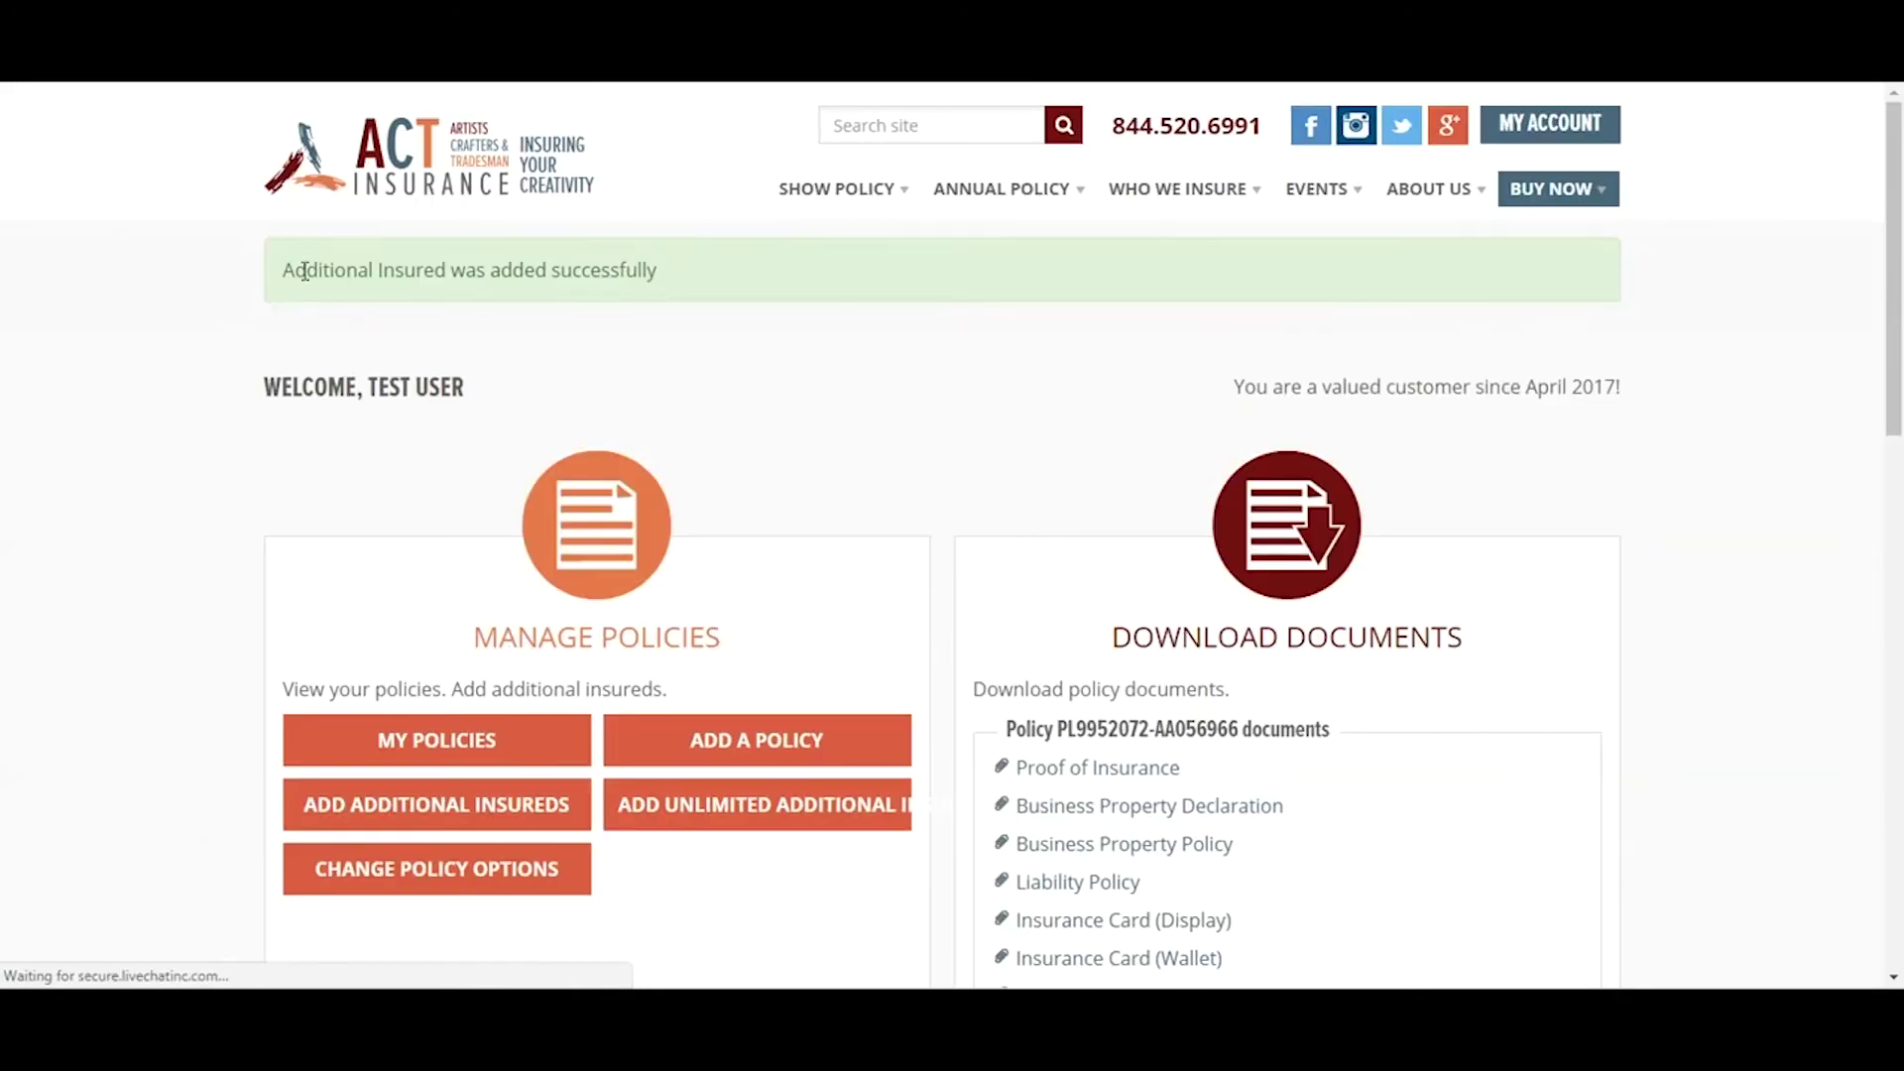
- Review the dashboard's policy documents and additional insureds, and open a blank form for adding another additional insured
drag(735, 281, 273, 274)
scroll(947, 399, down, 6)
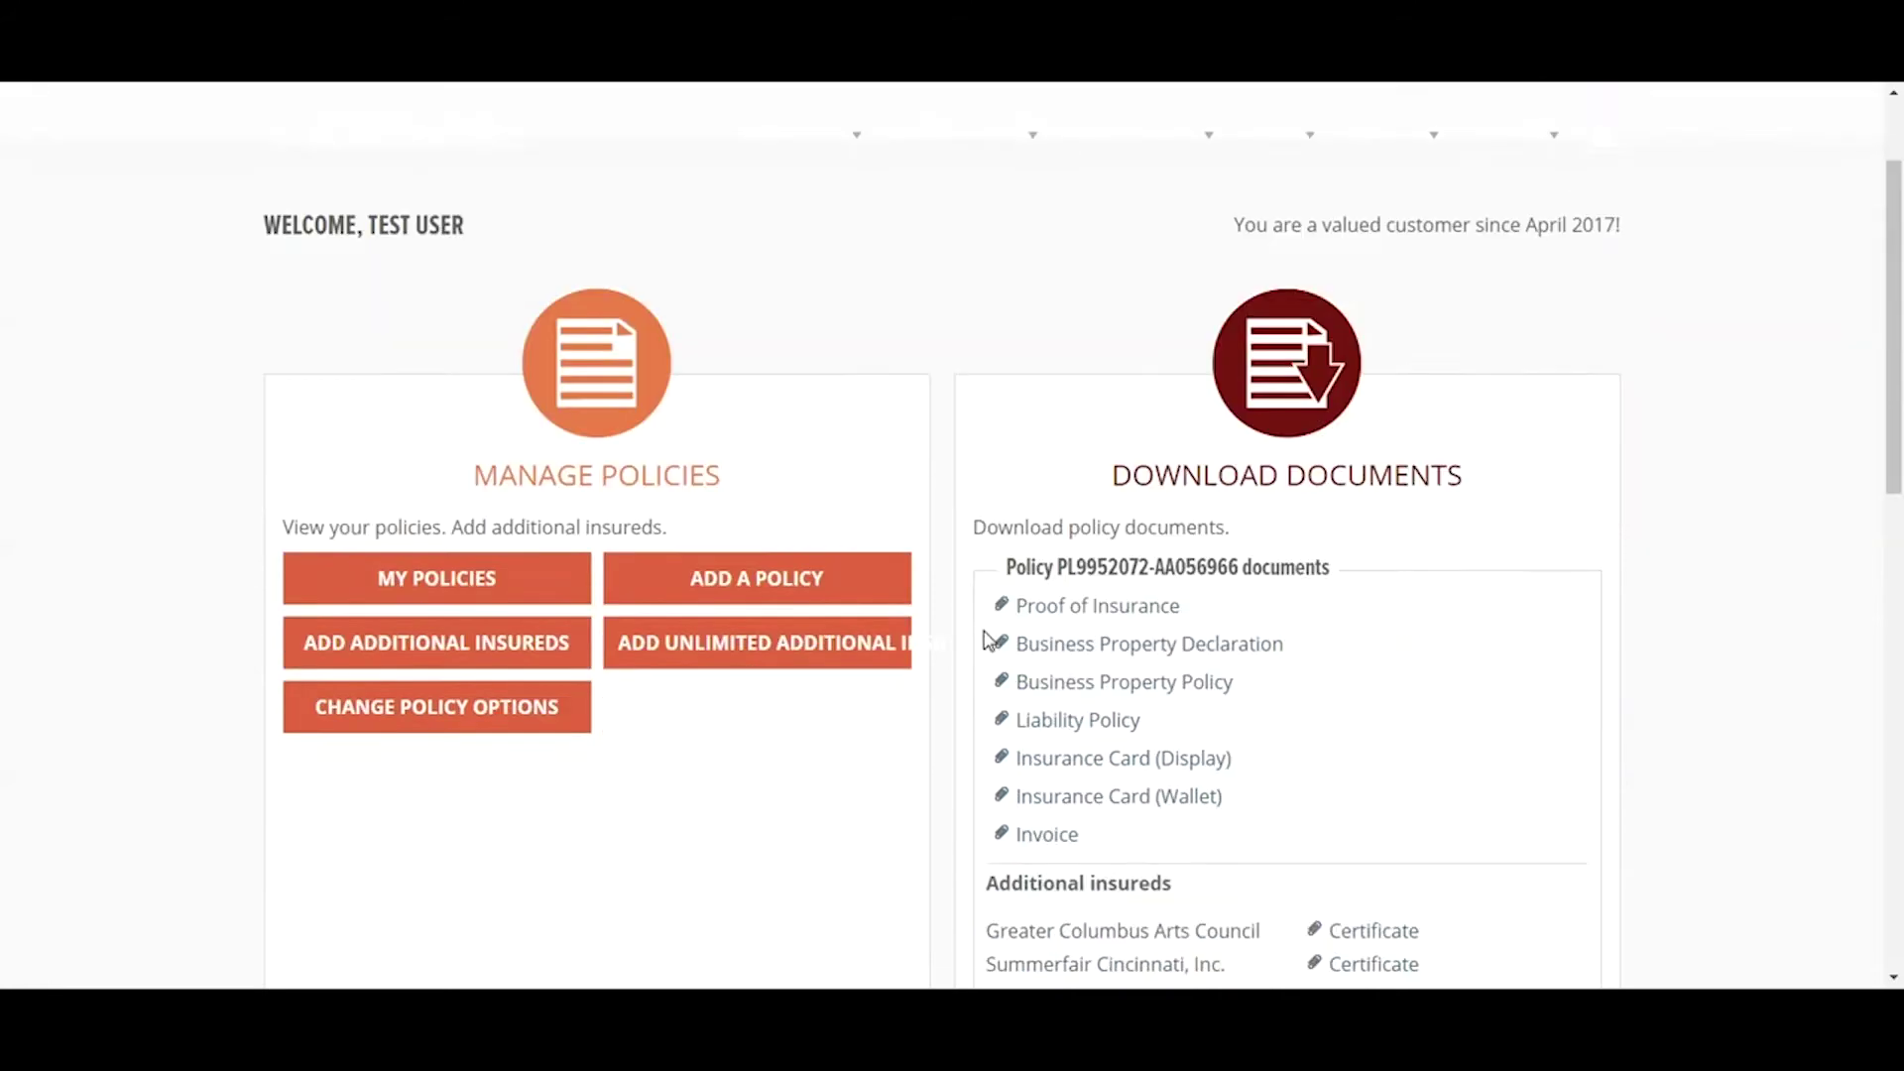
scroll(1154, 739, up, 4)
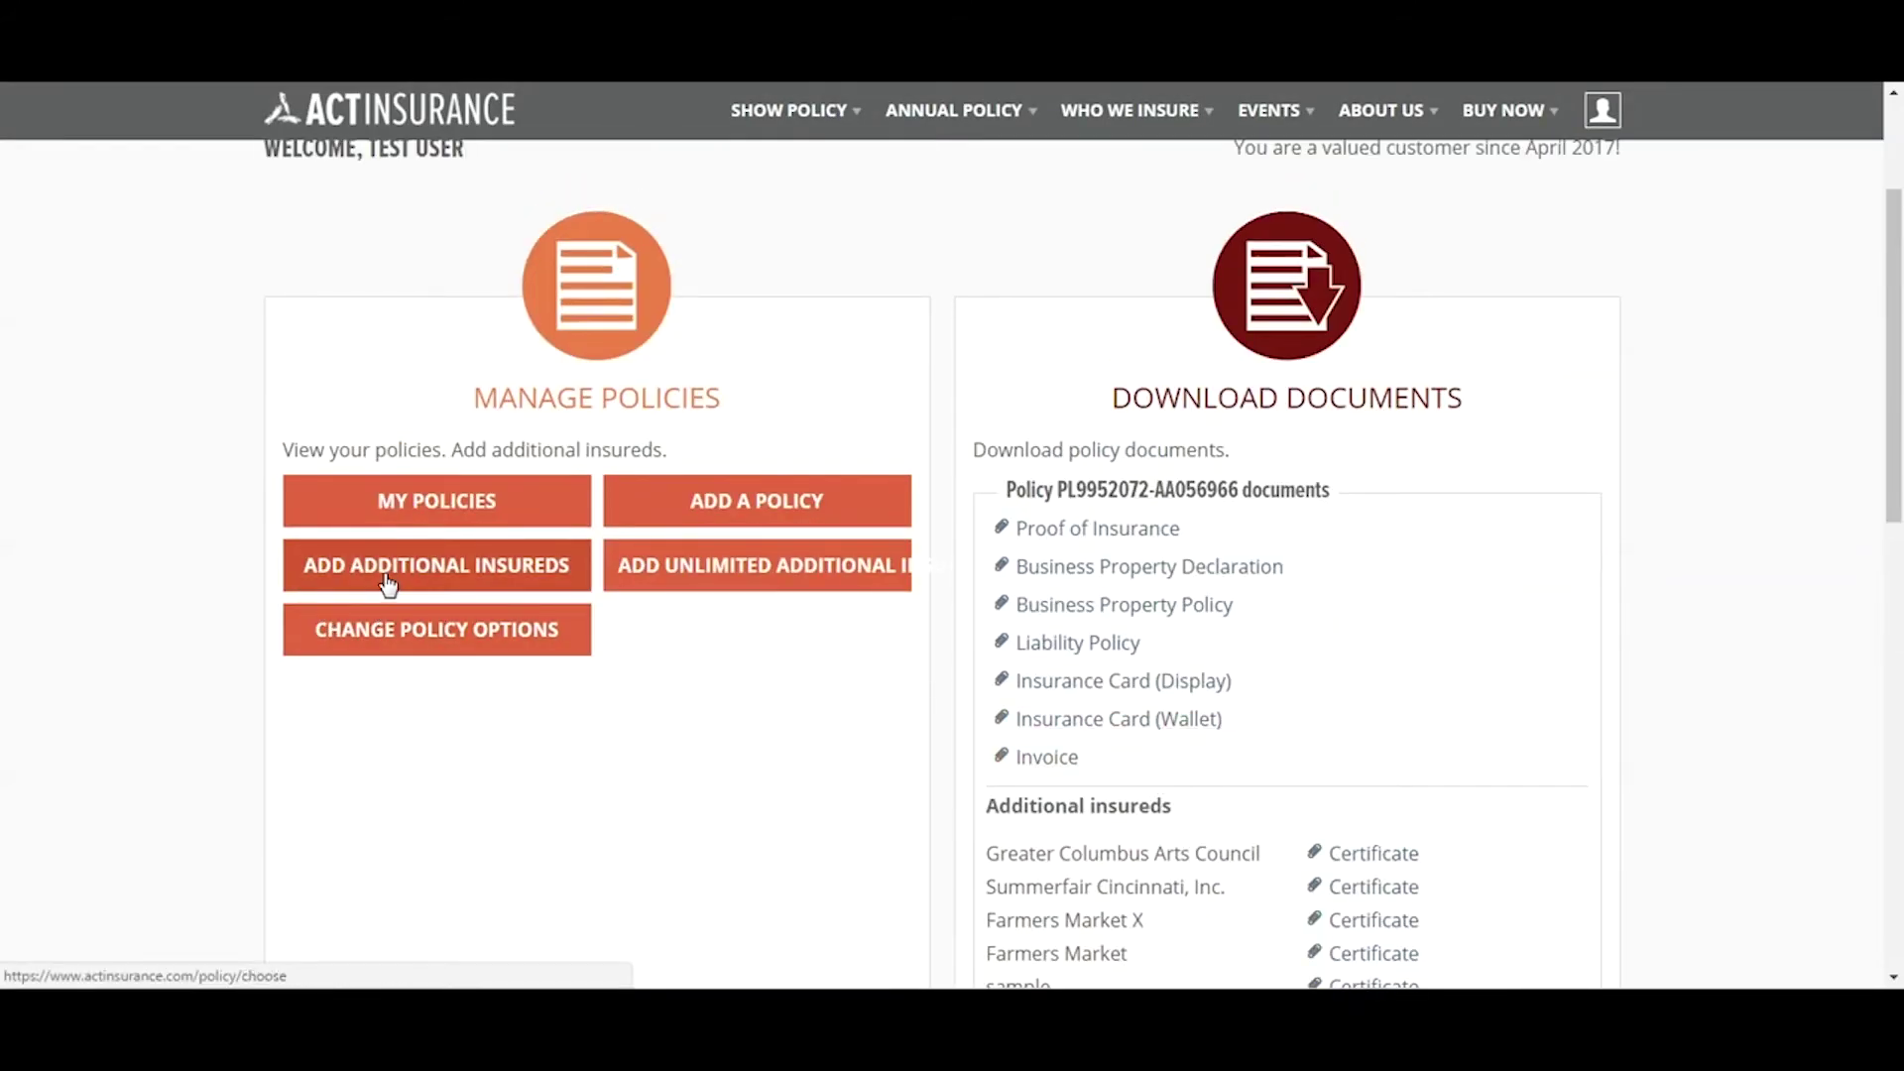
click(387, 582)
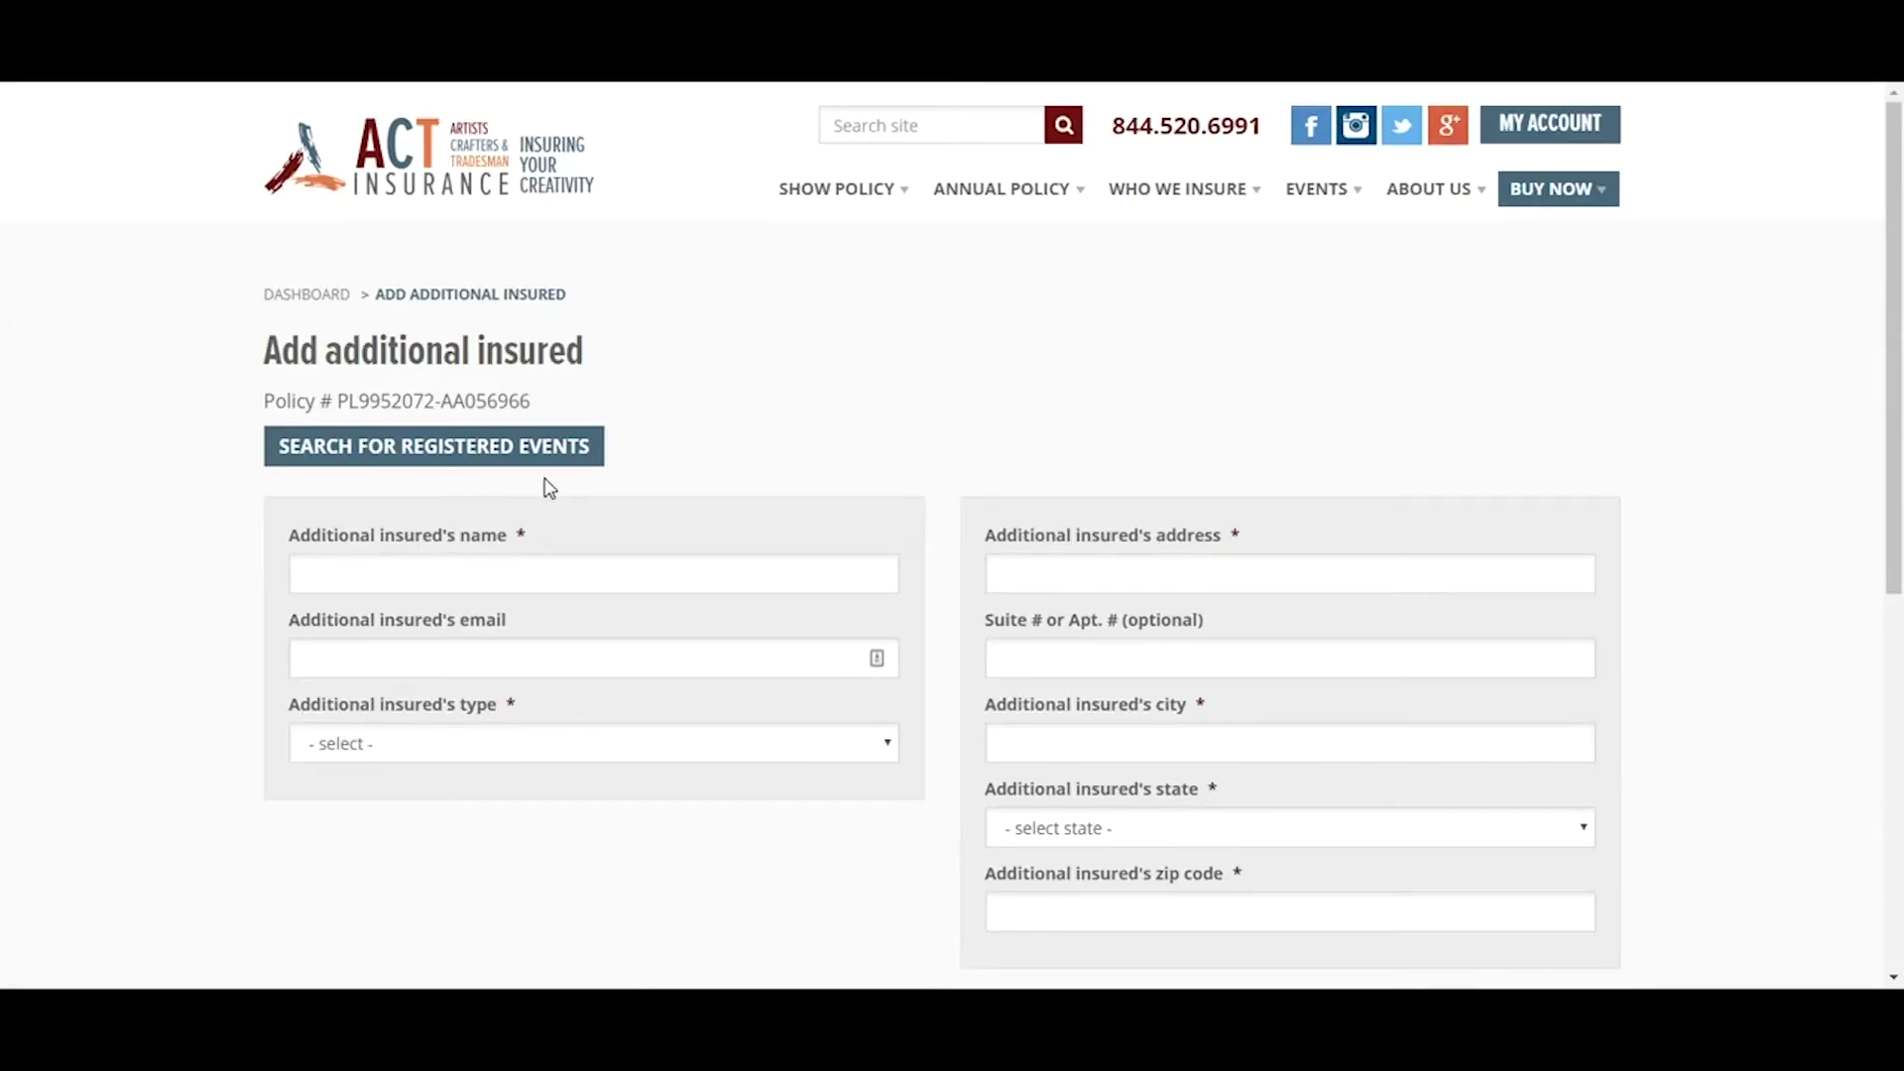
- Enter "Event." as the additional insured's name, fill in the contact email, and set the type to Event/Show
click(564, 581)
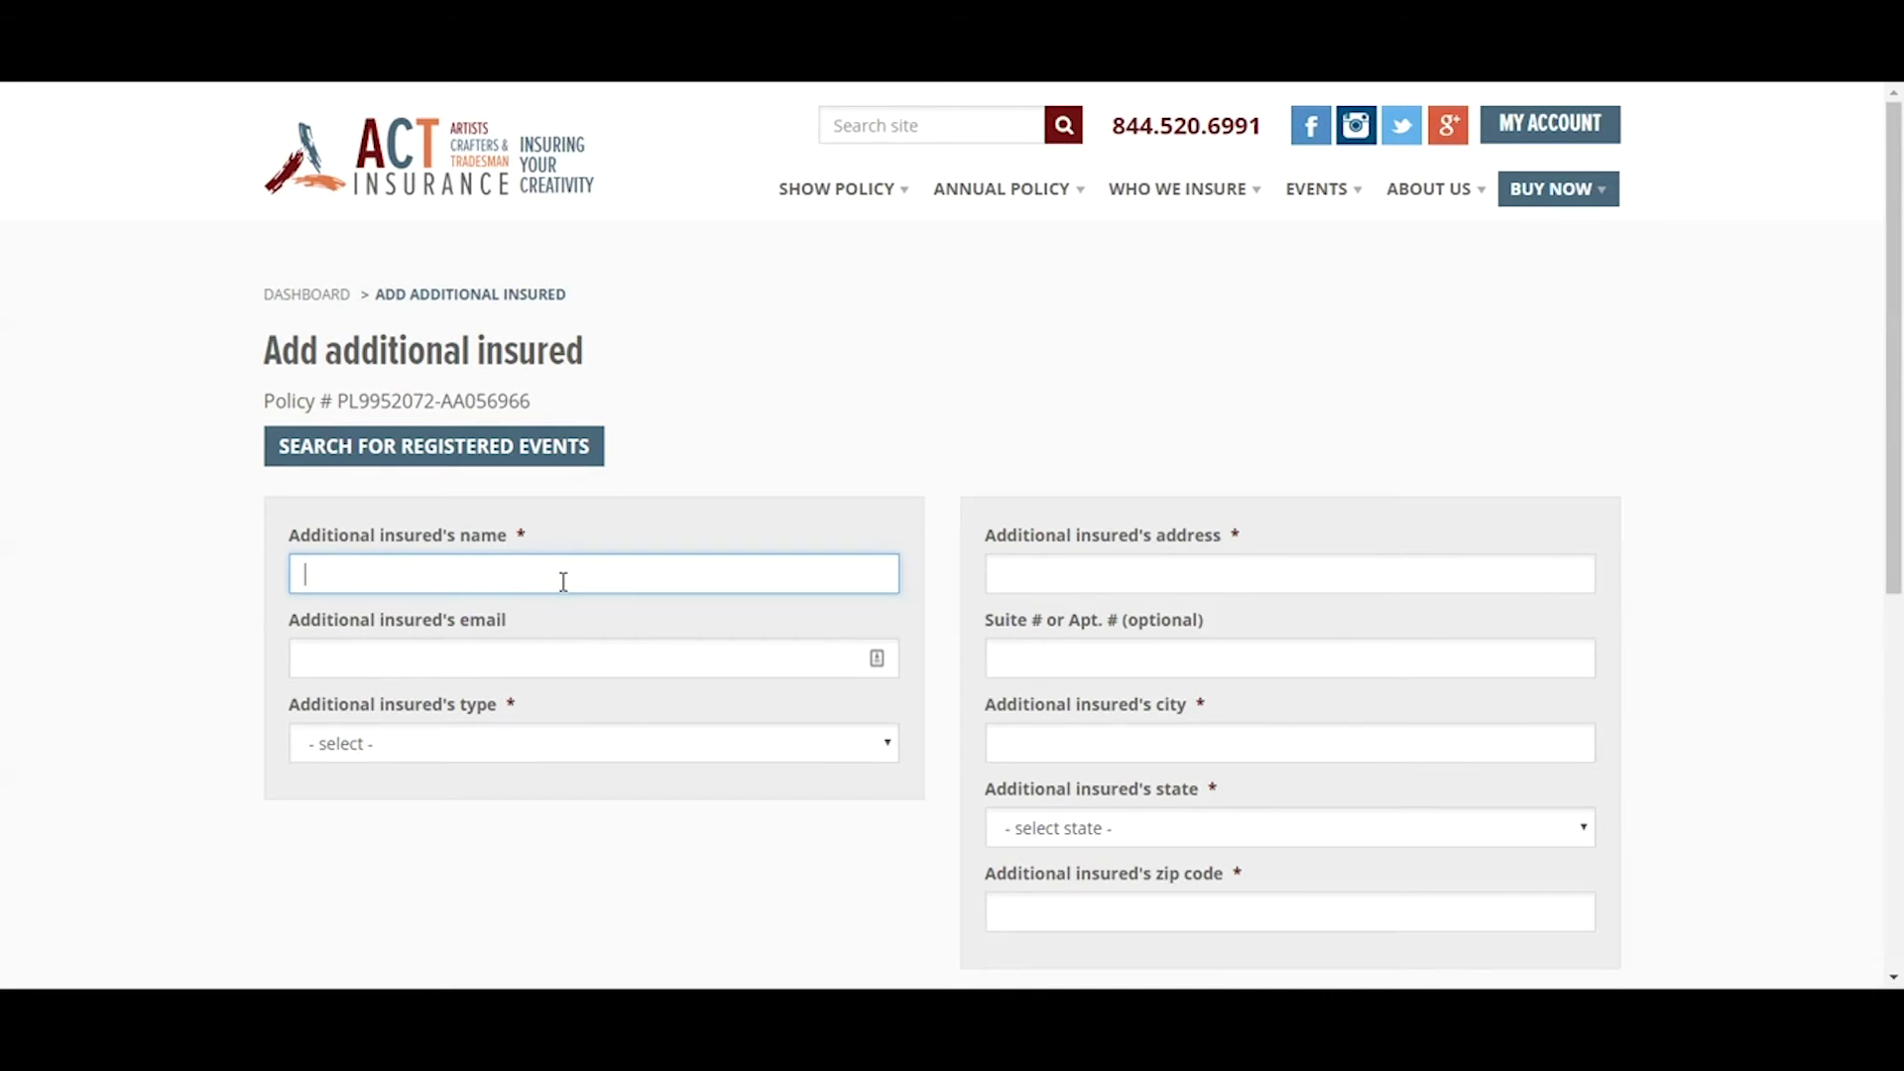
text(Event.)
click(515, 649)
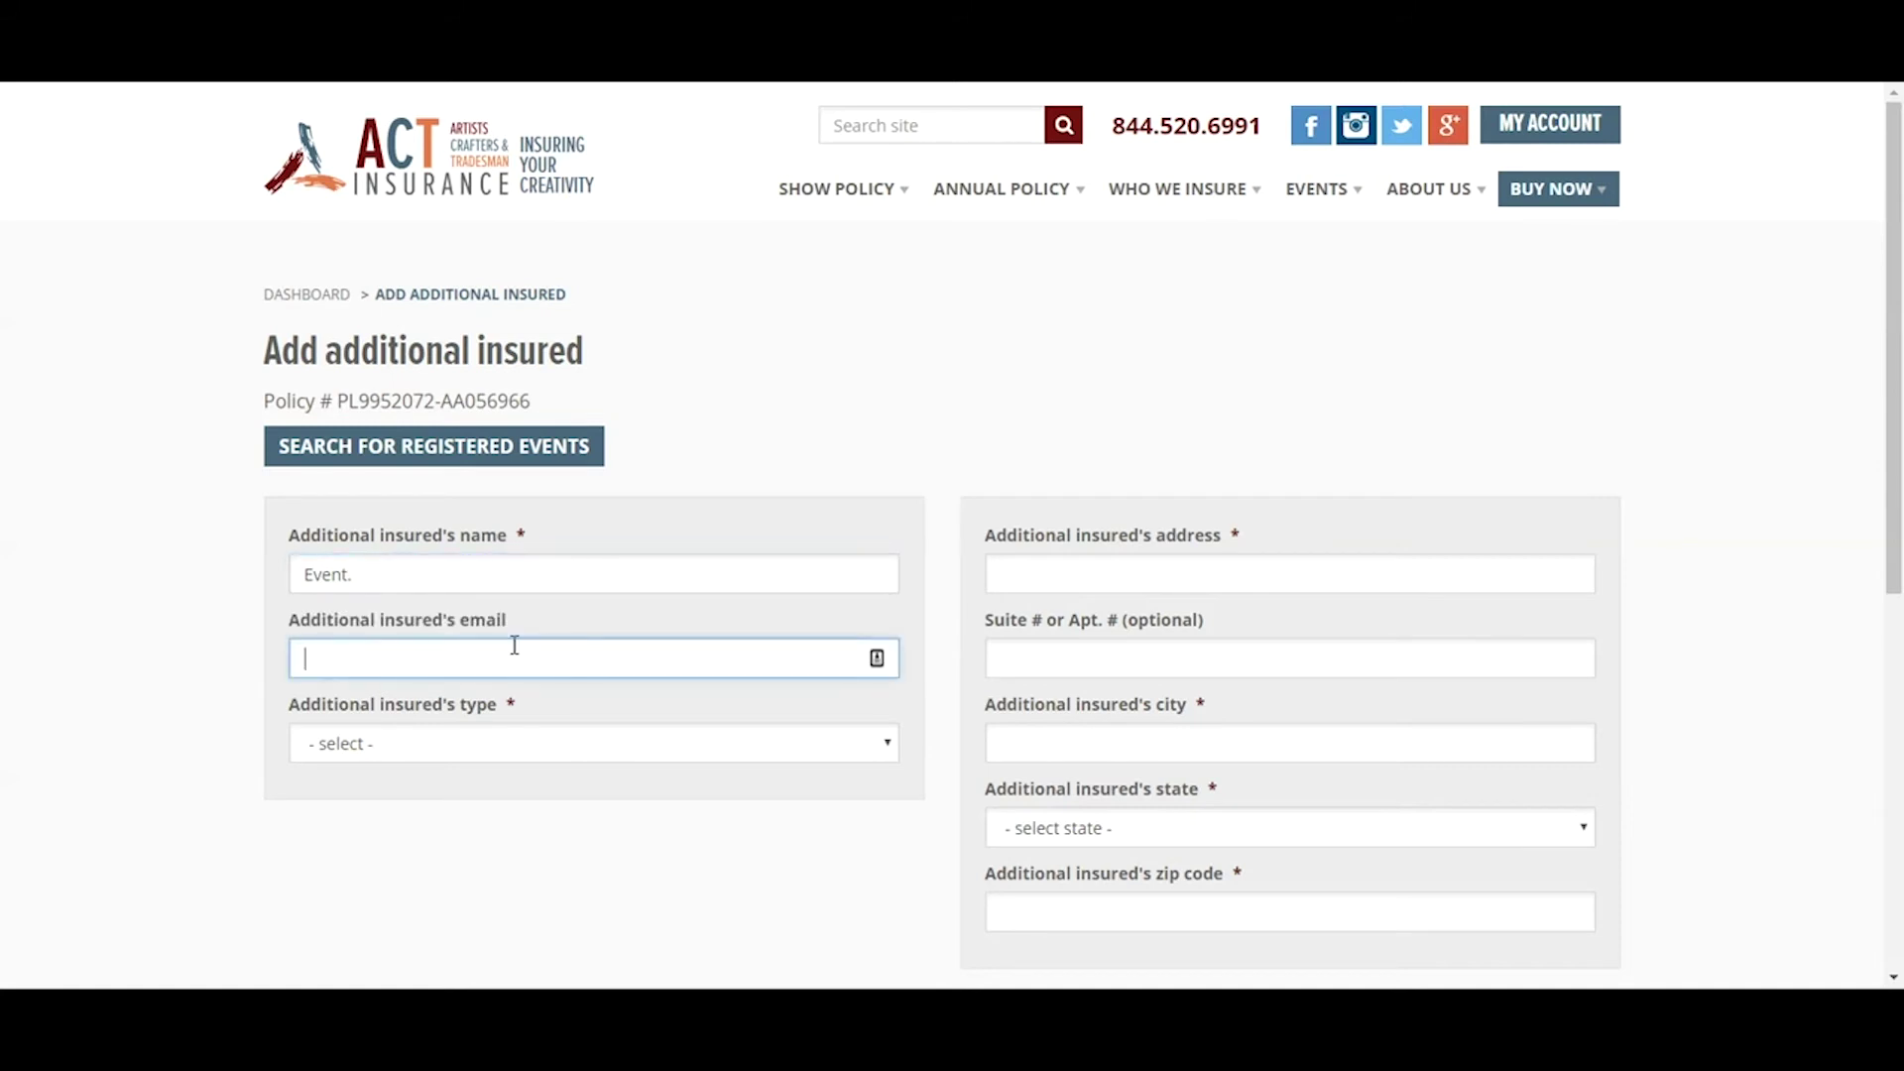
text(test)
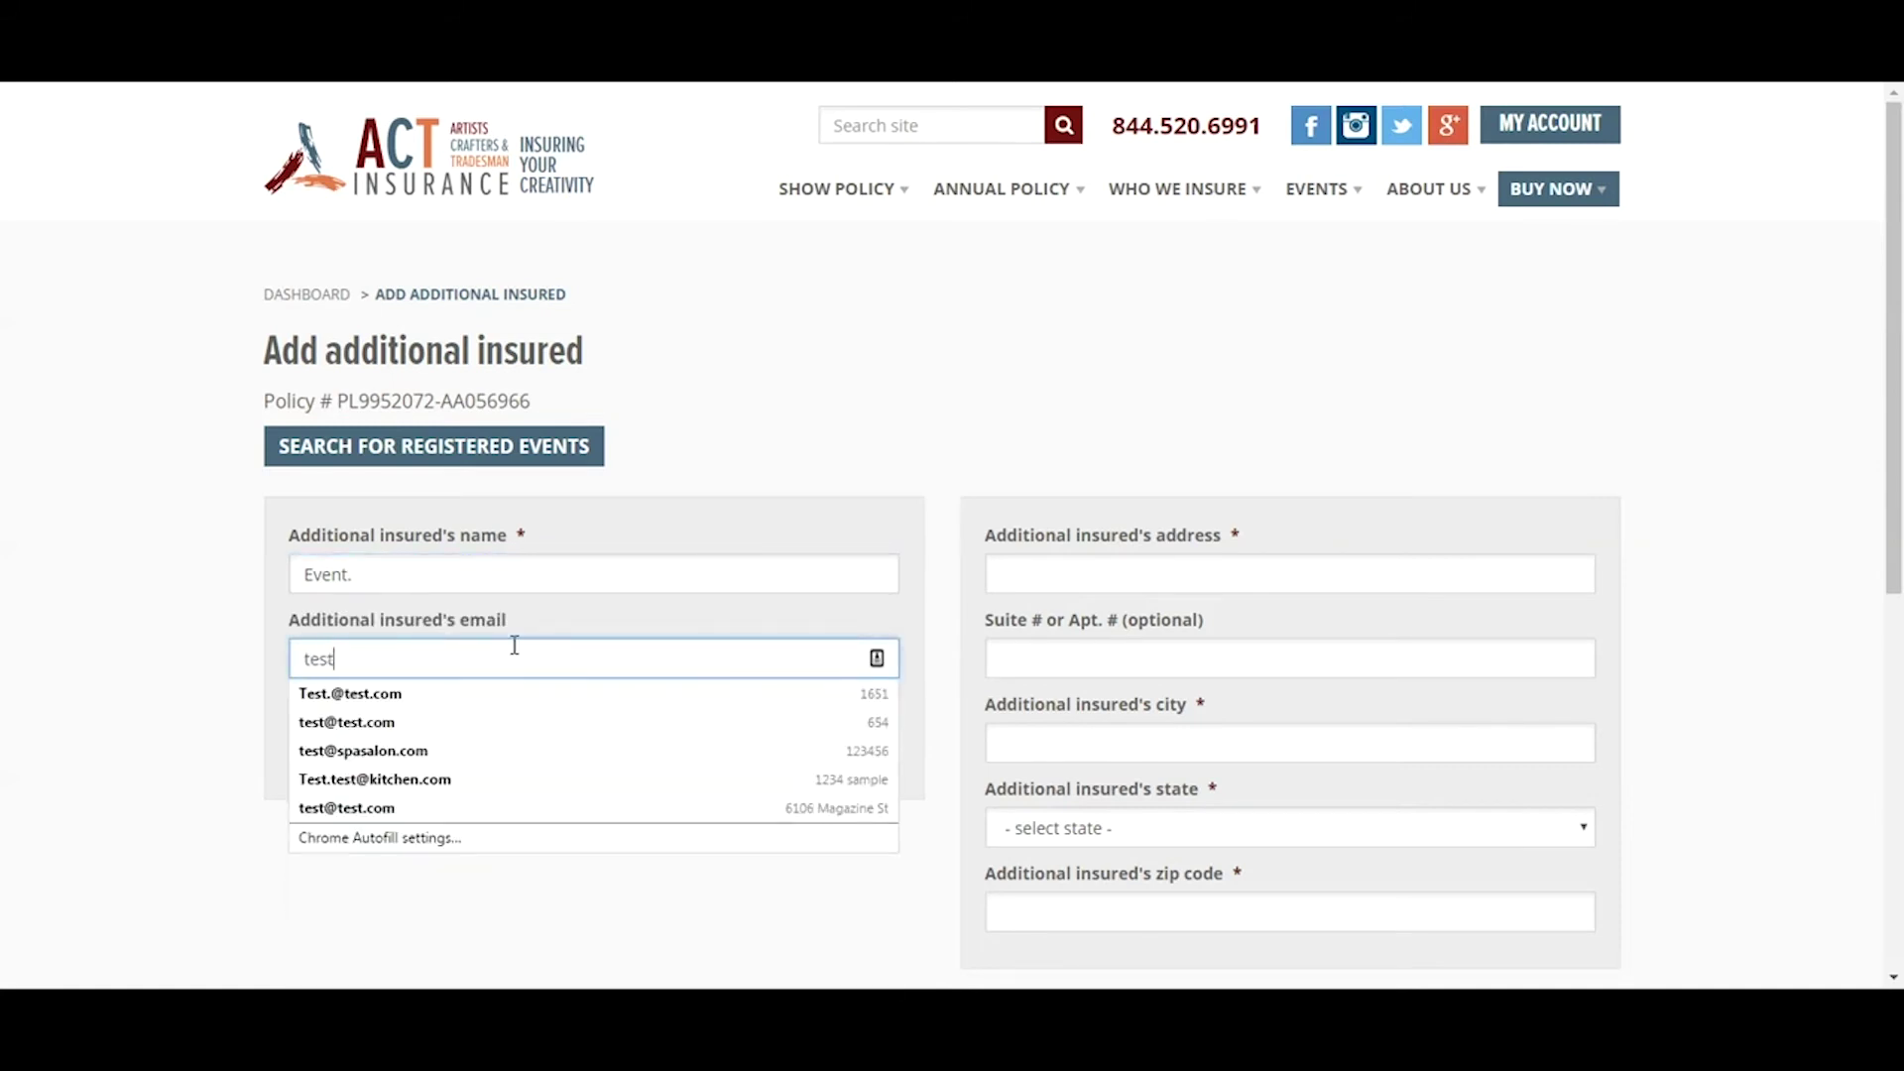
text(@test.com)
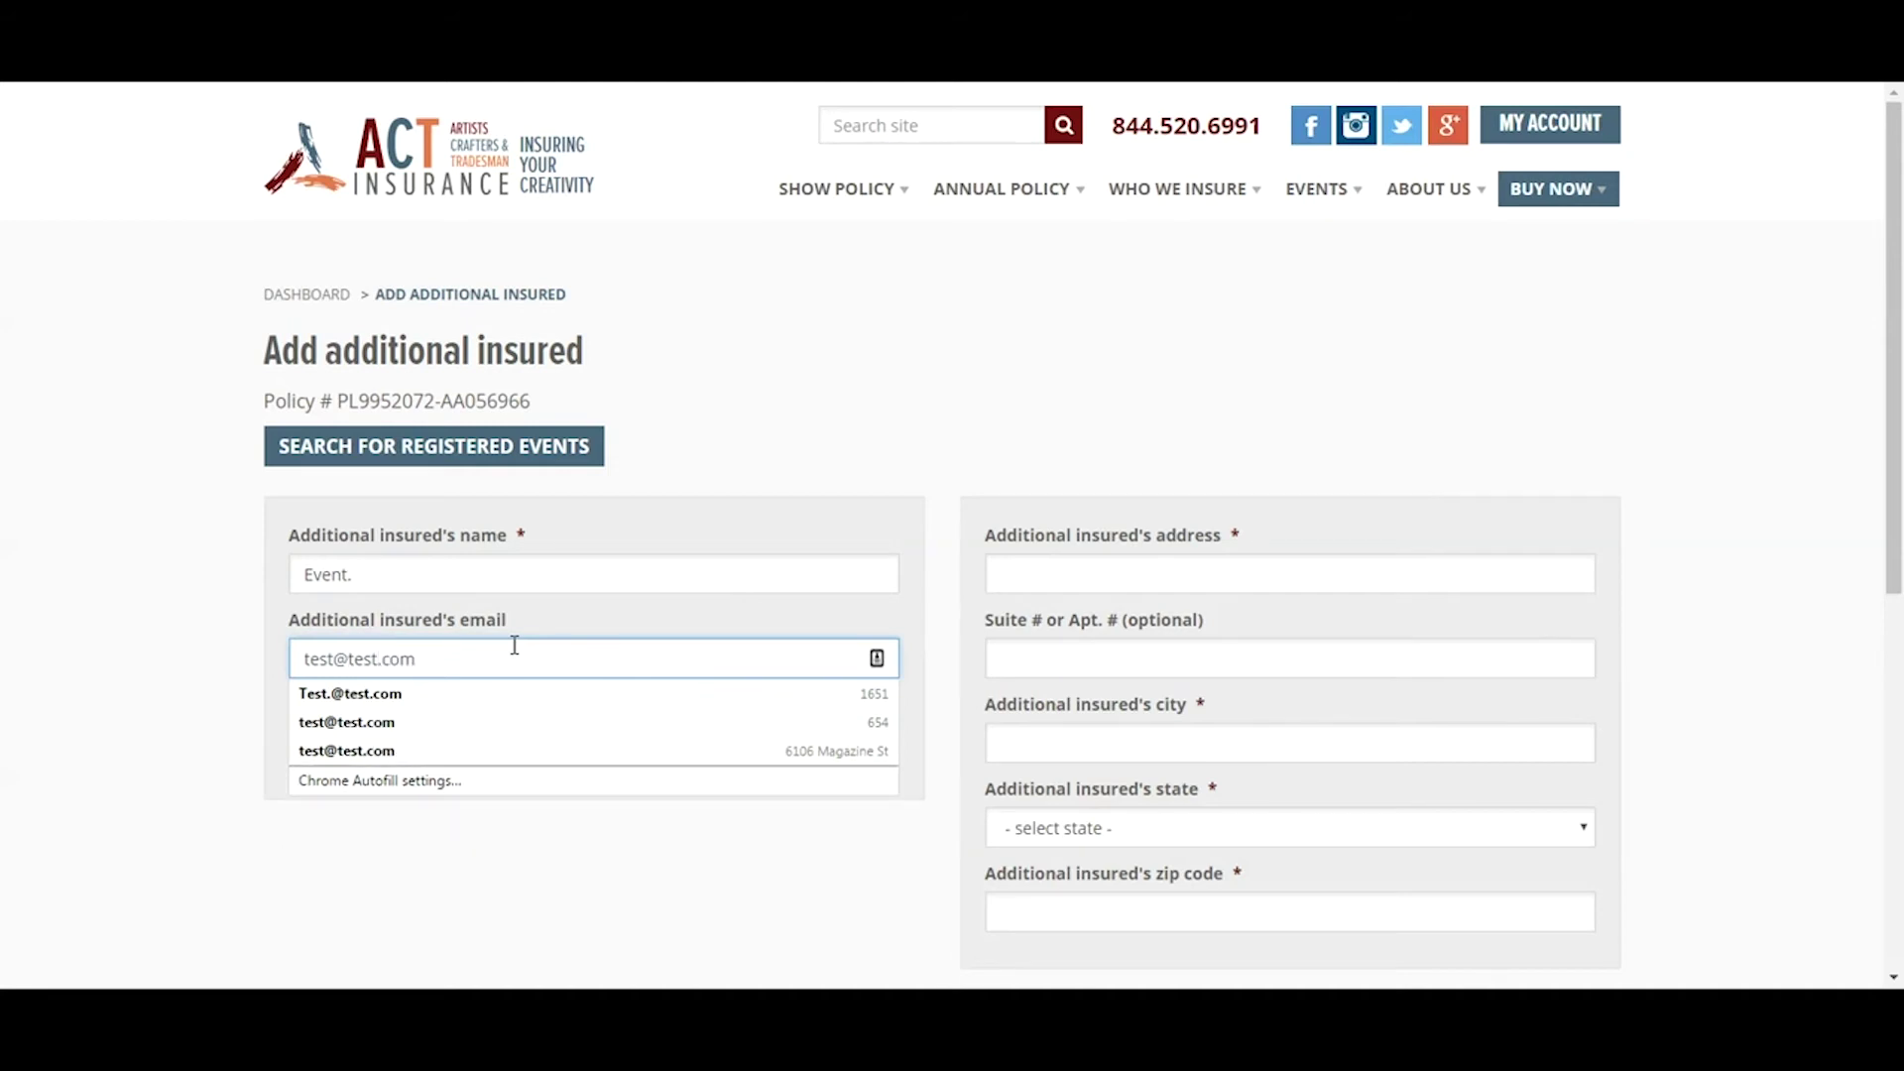
key(Tab)
click(394, 742)
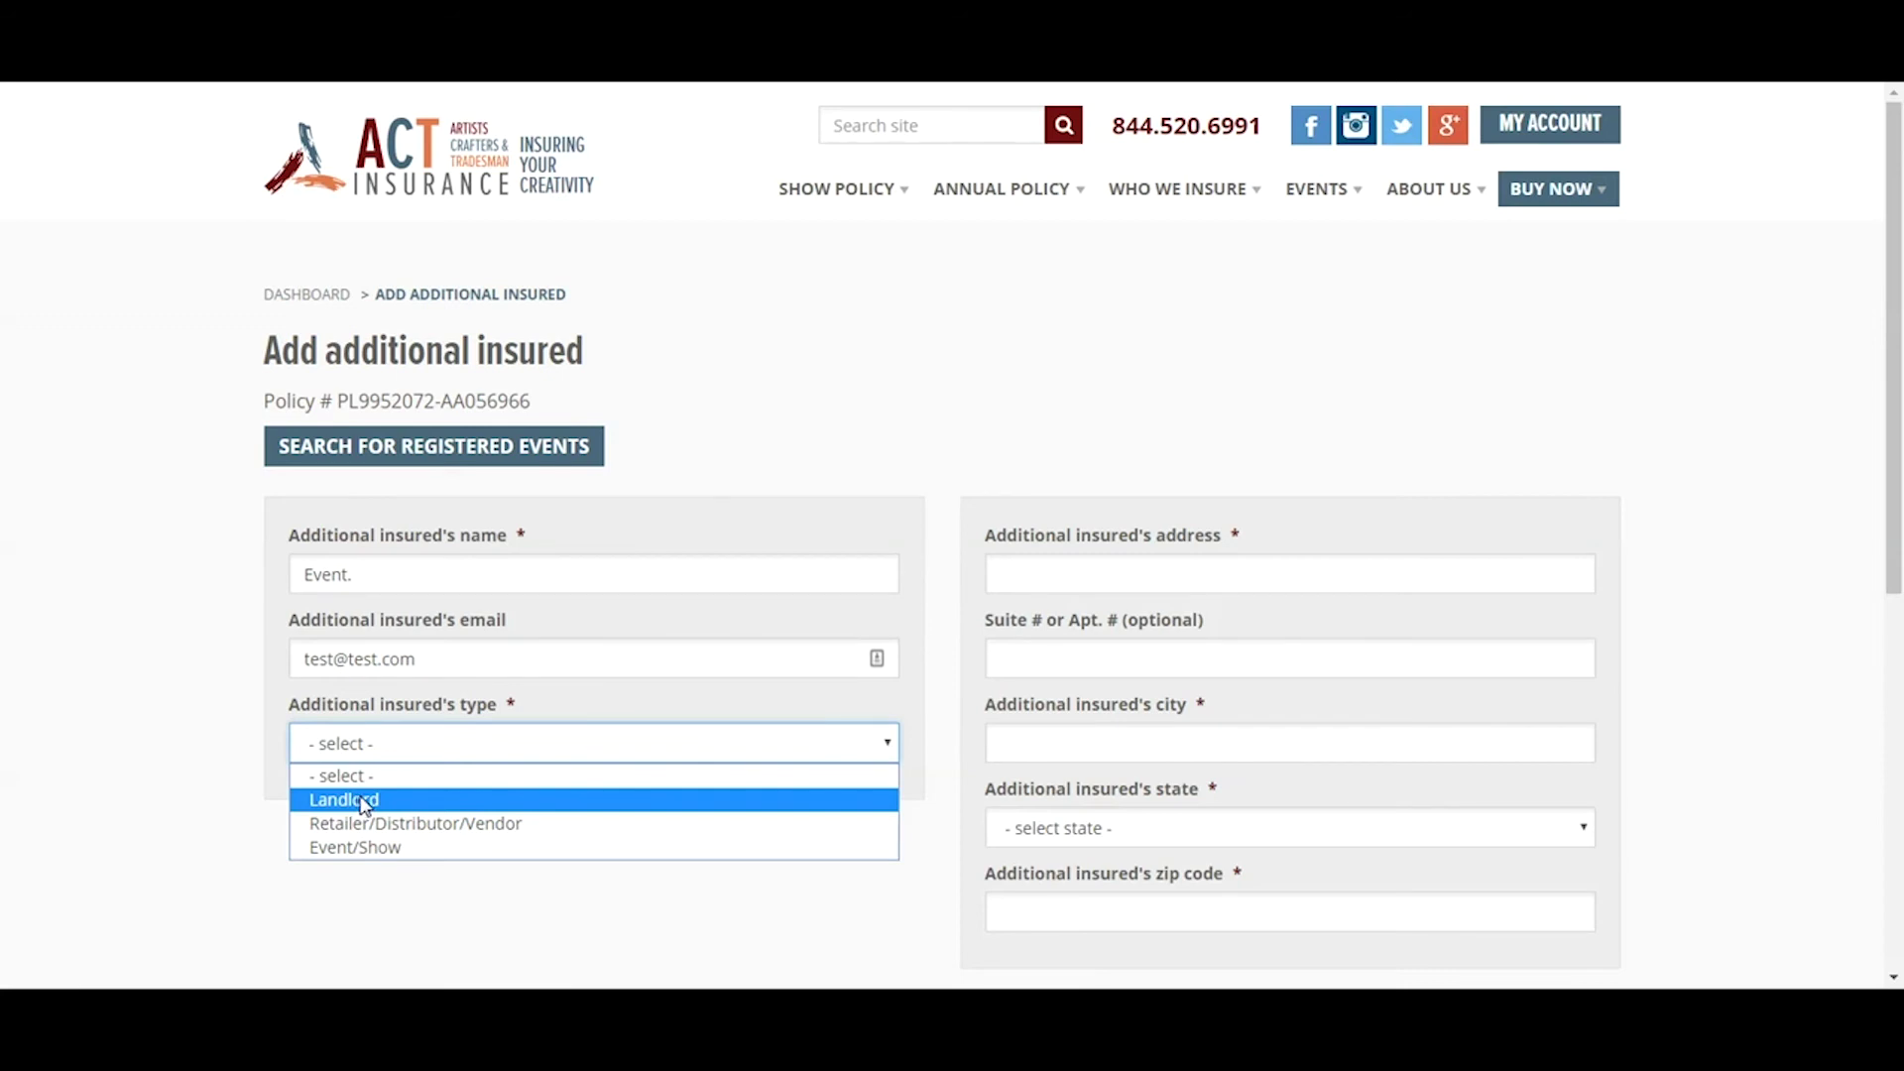
click(379, 851)
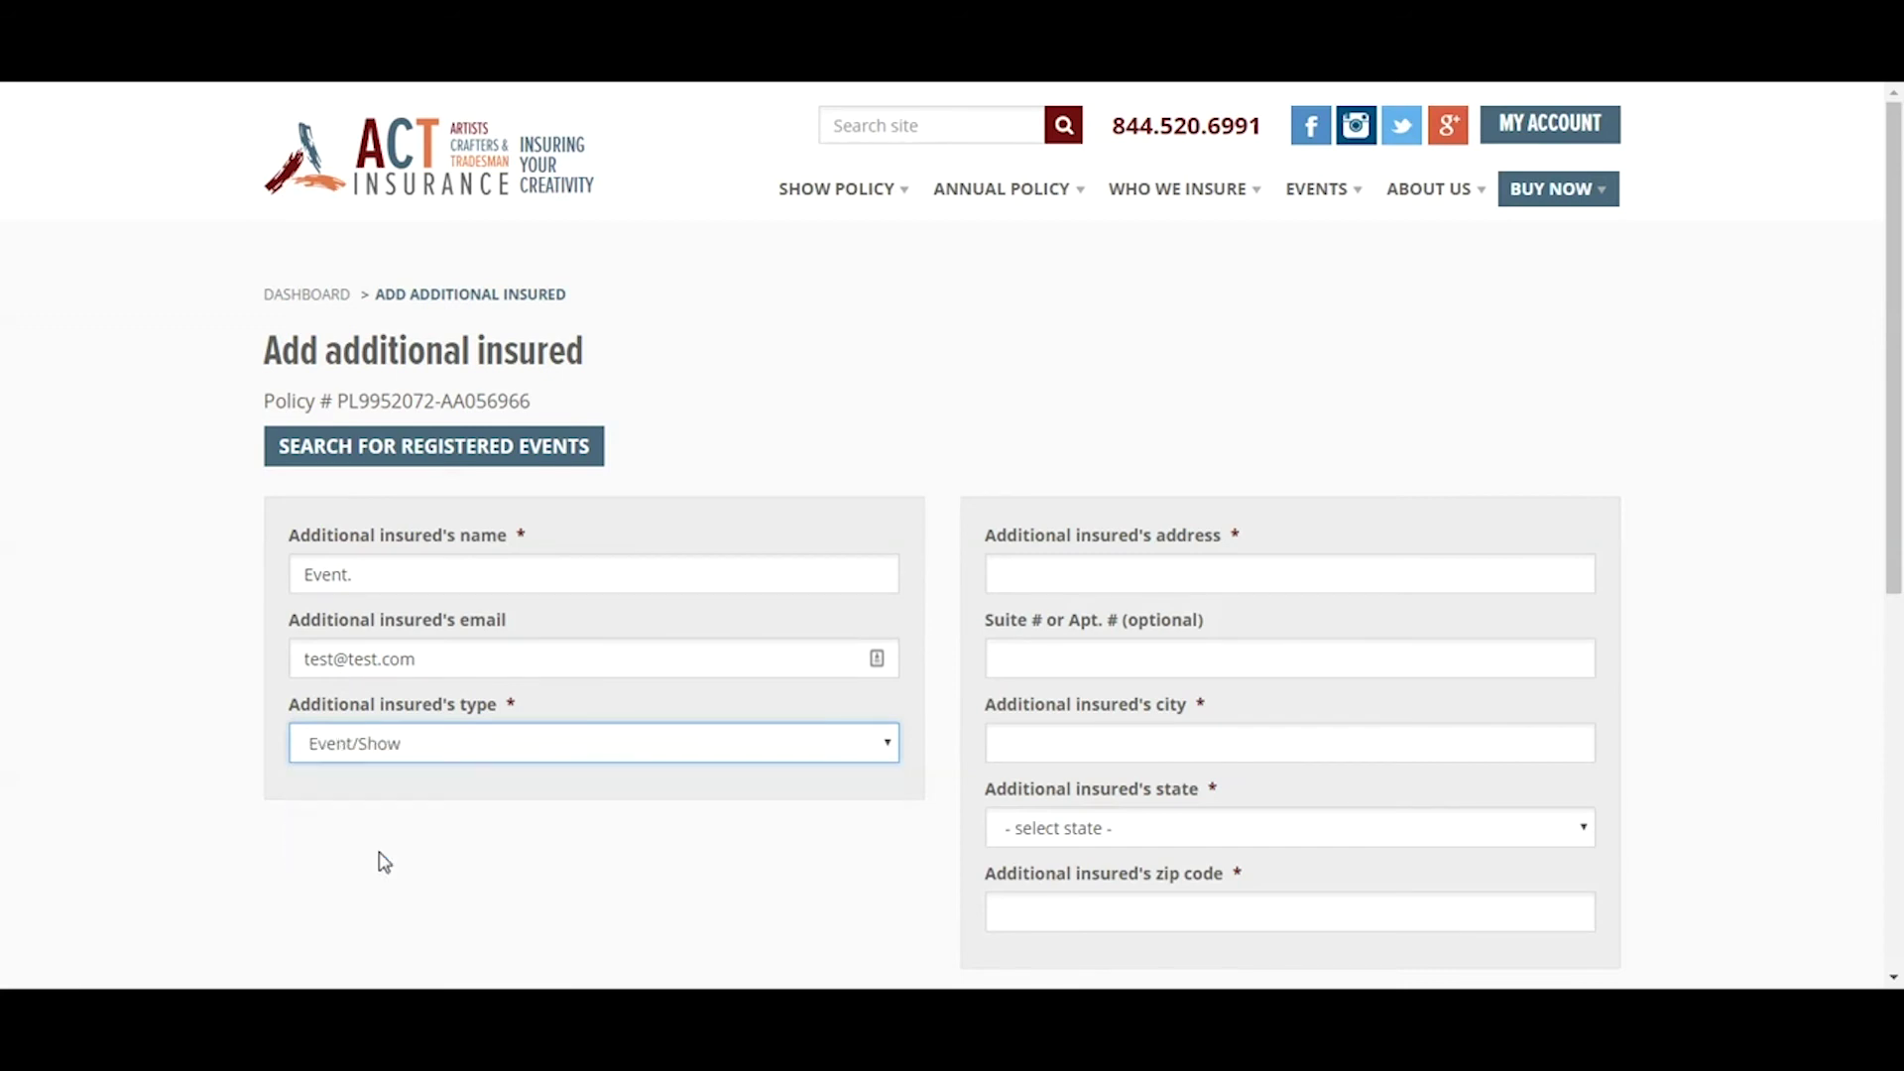
- Fill in the additional insured's street address, city and zip code with Utah as the state, and submit the form
click(1194, 579)
text(56351)
key(Tab)
key(Tab)
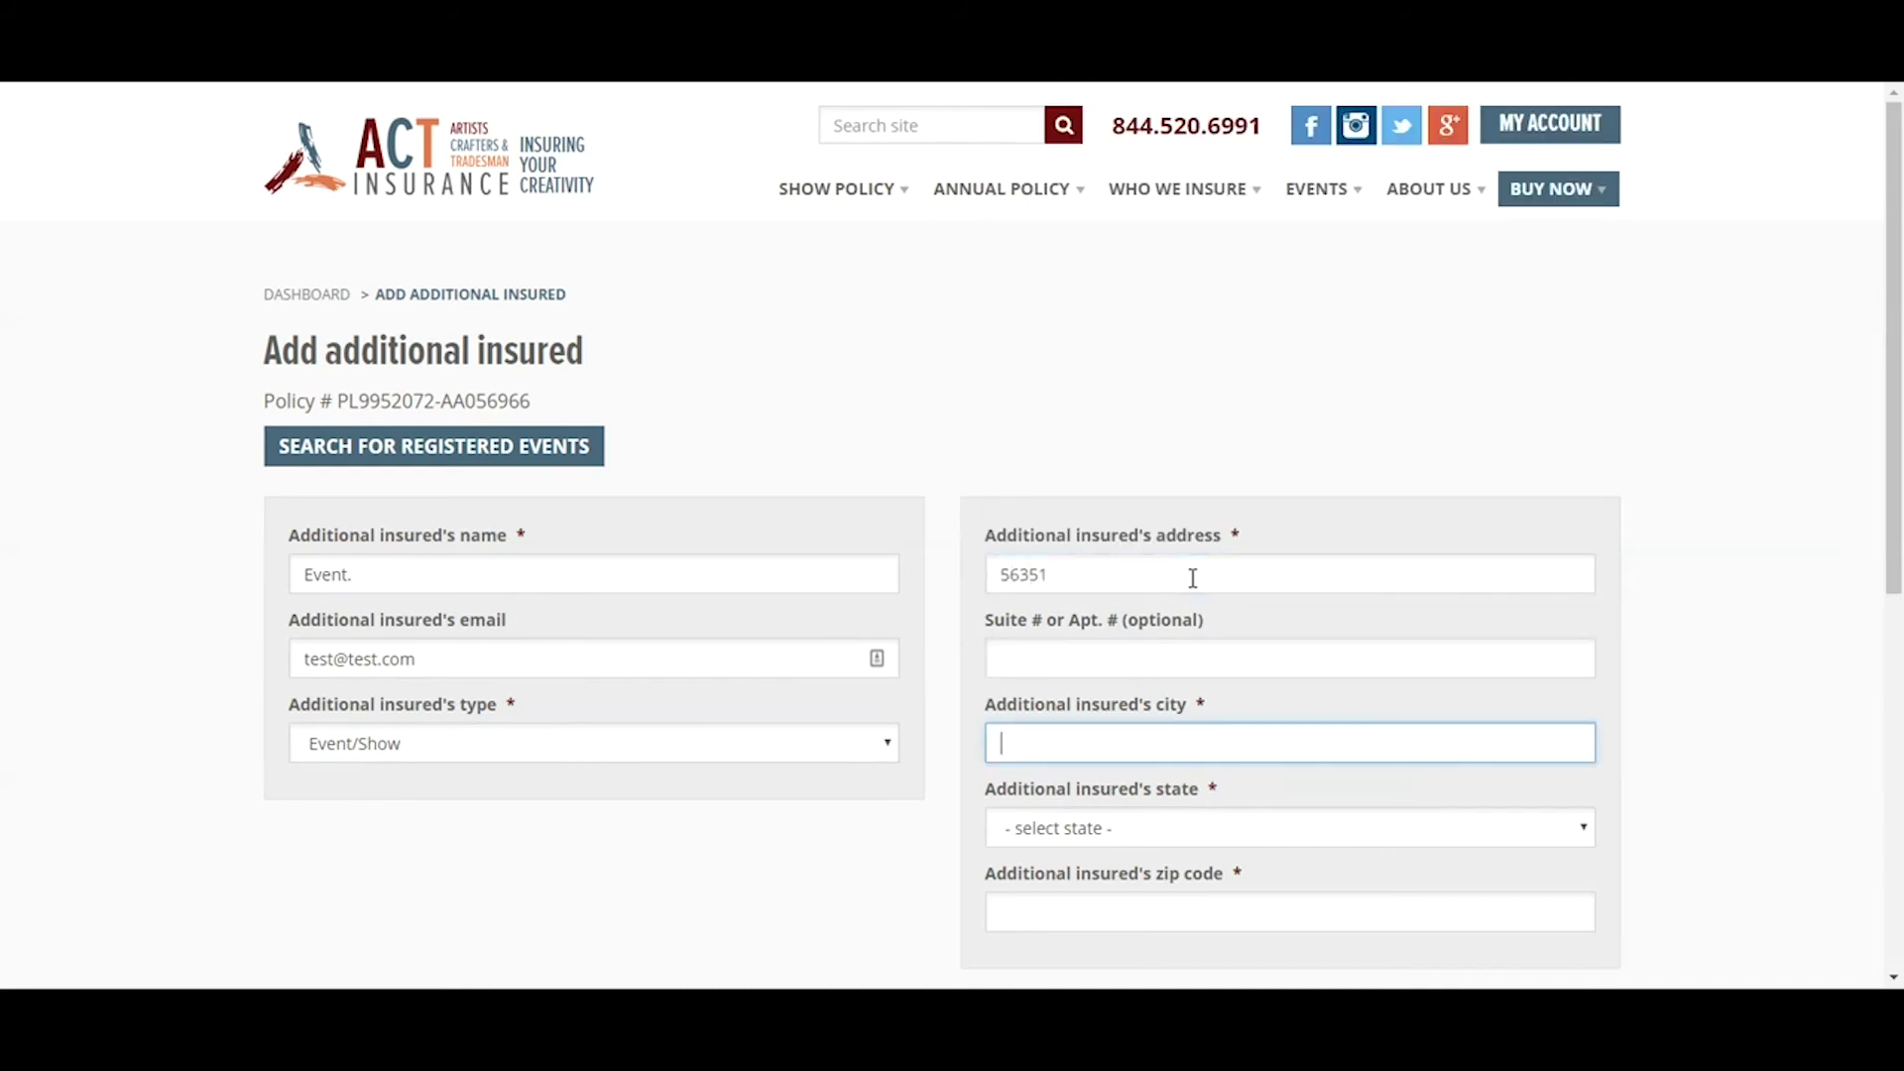
text(City)
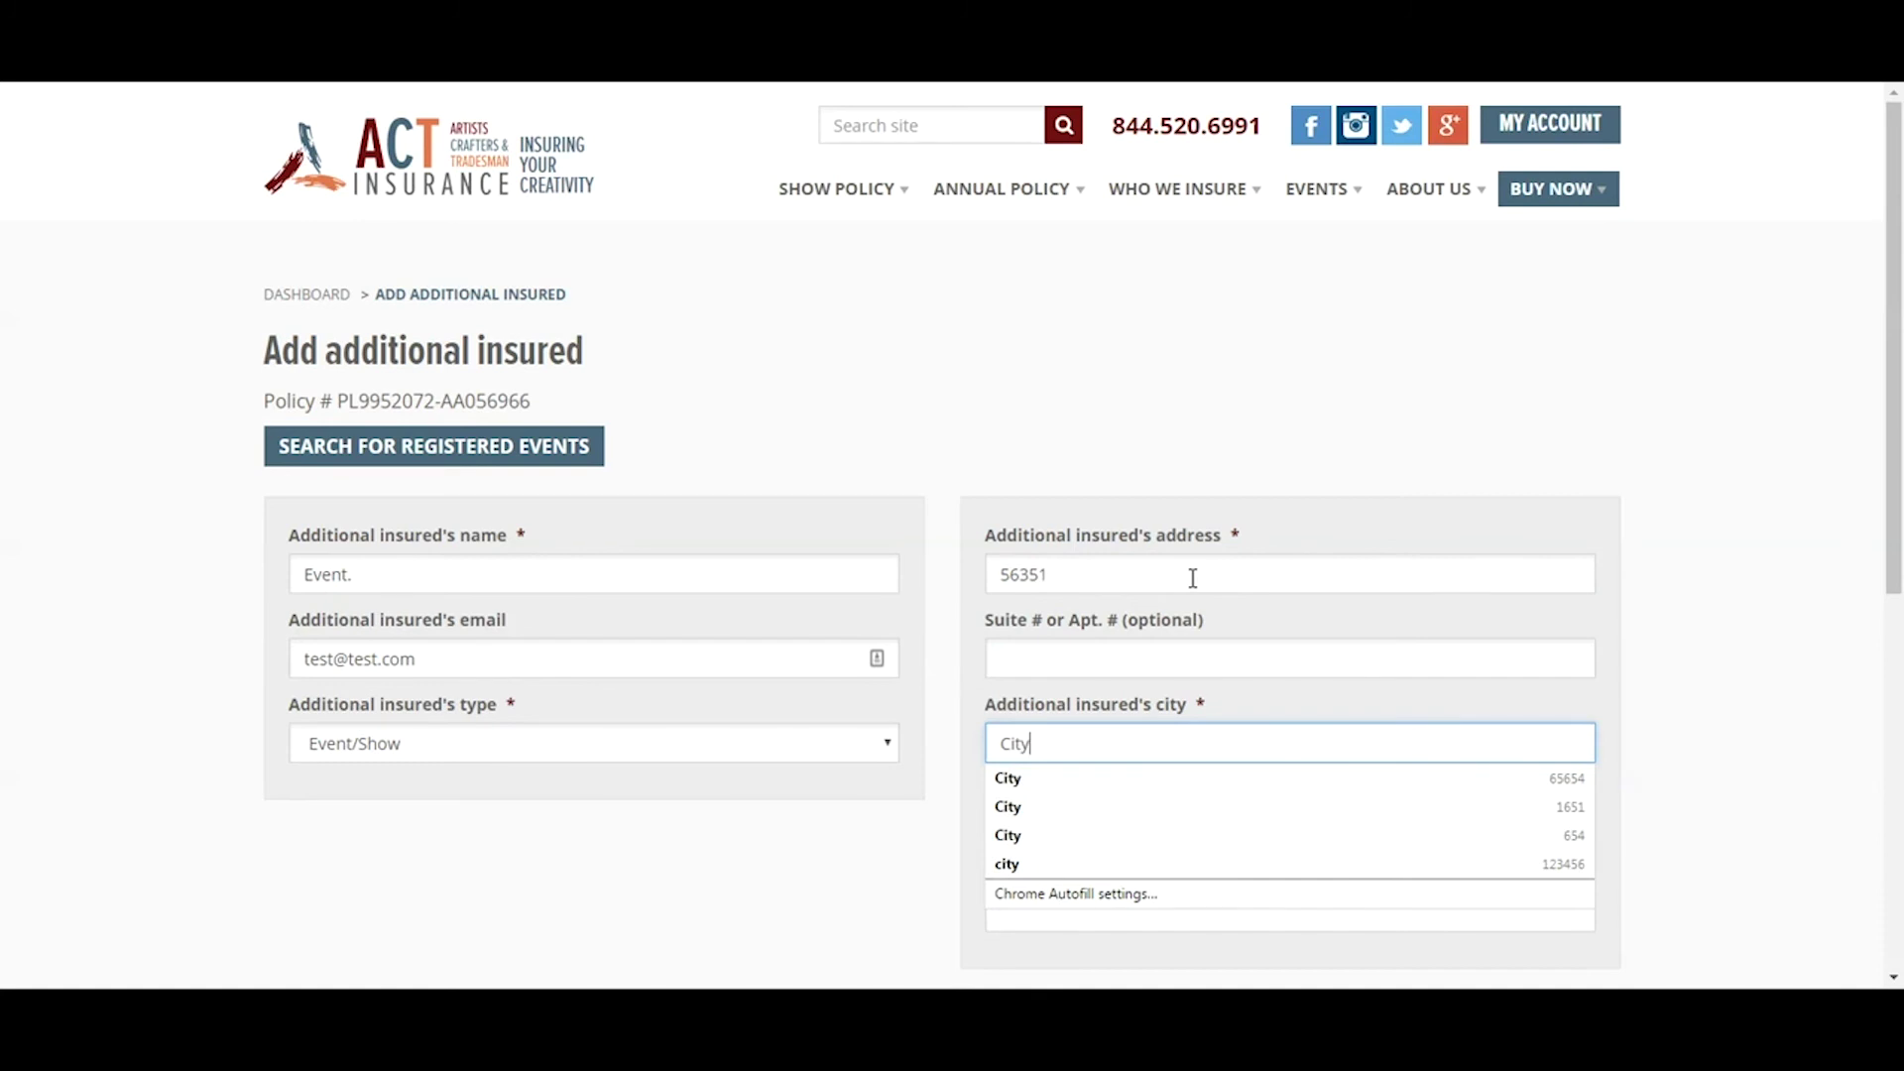
key(Tab)
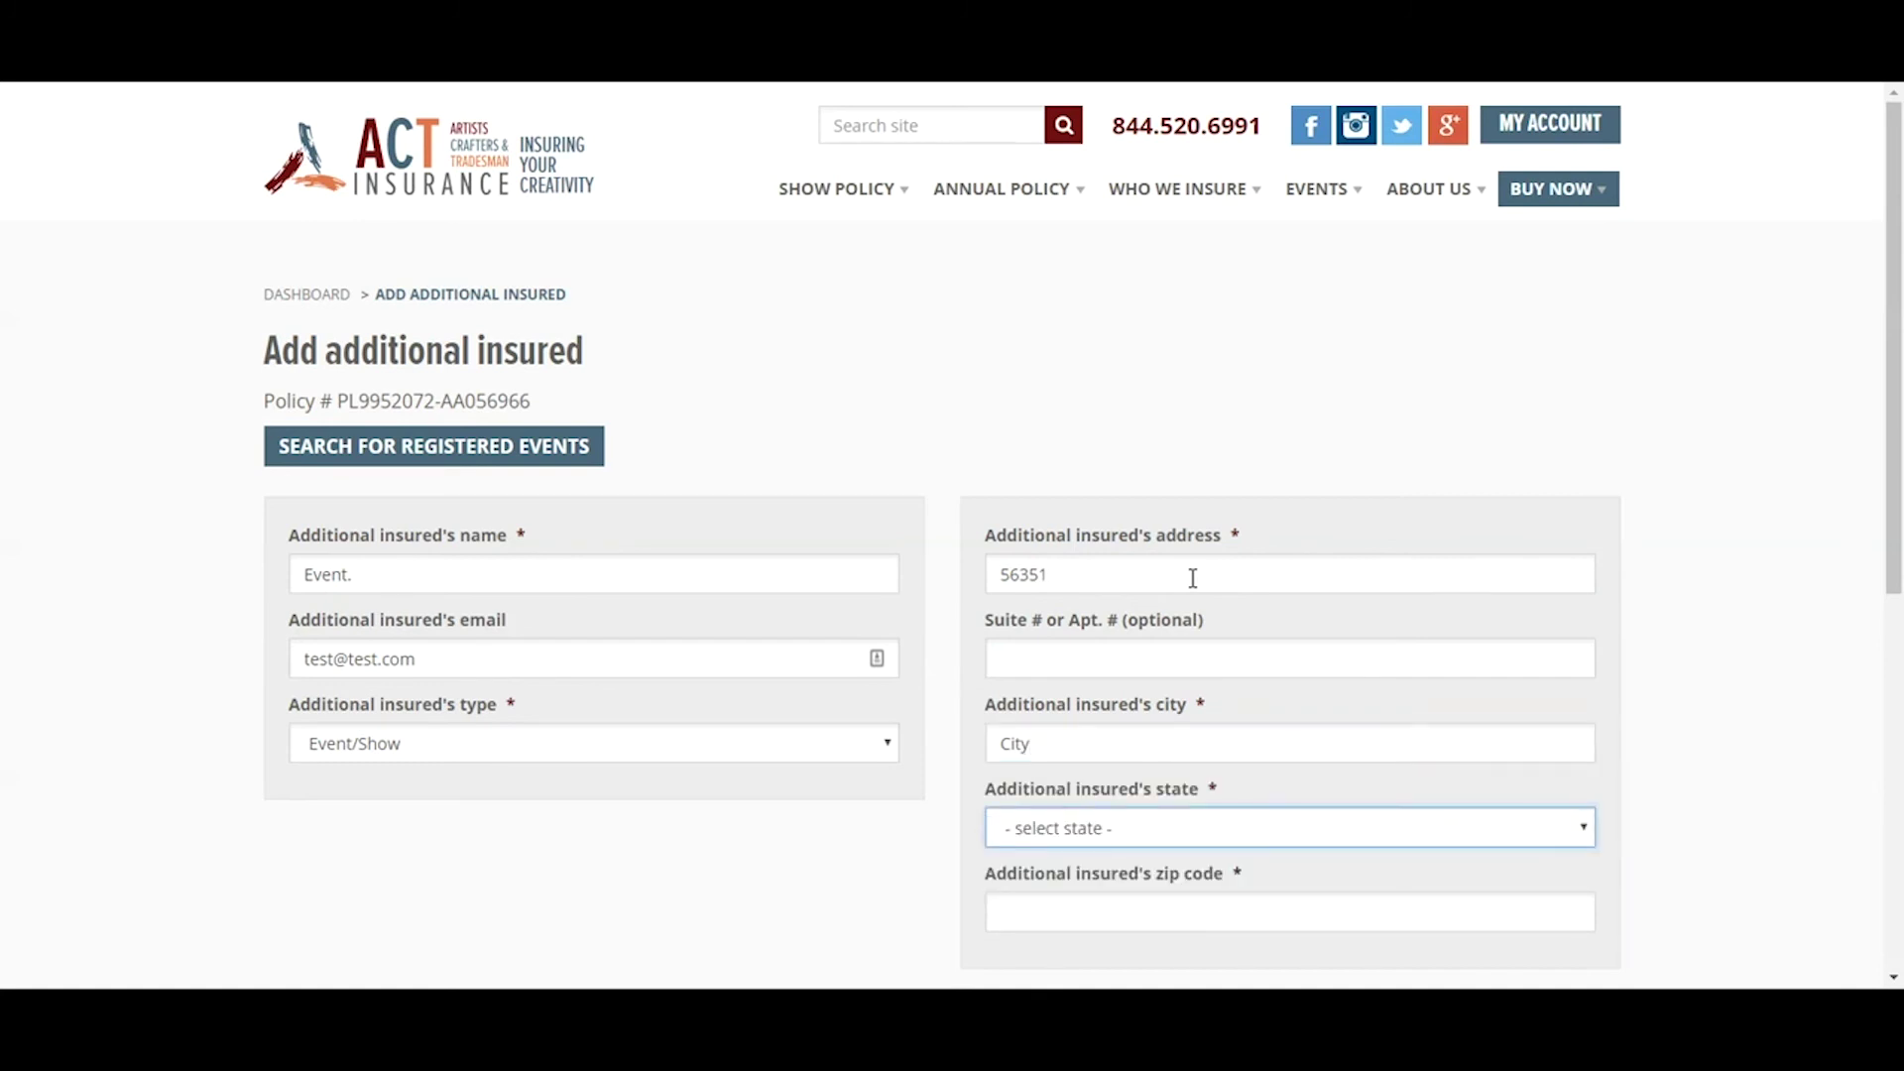
key(u)
key(Tab)
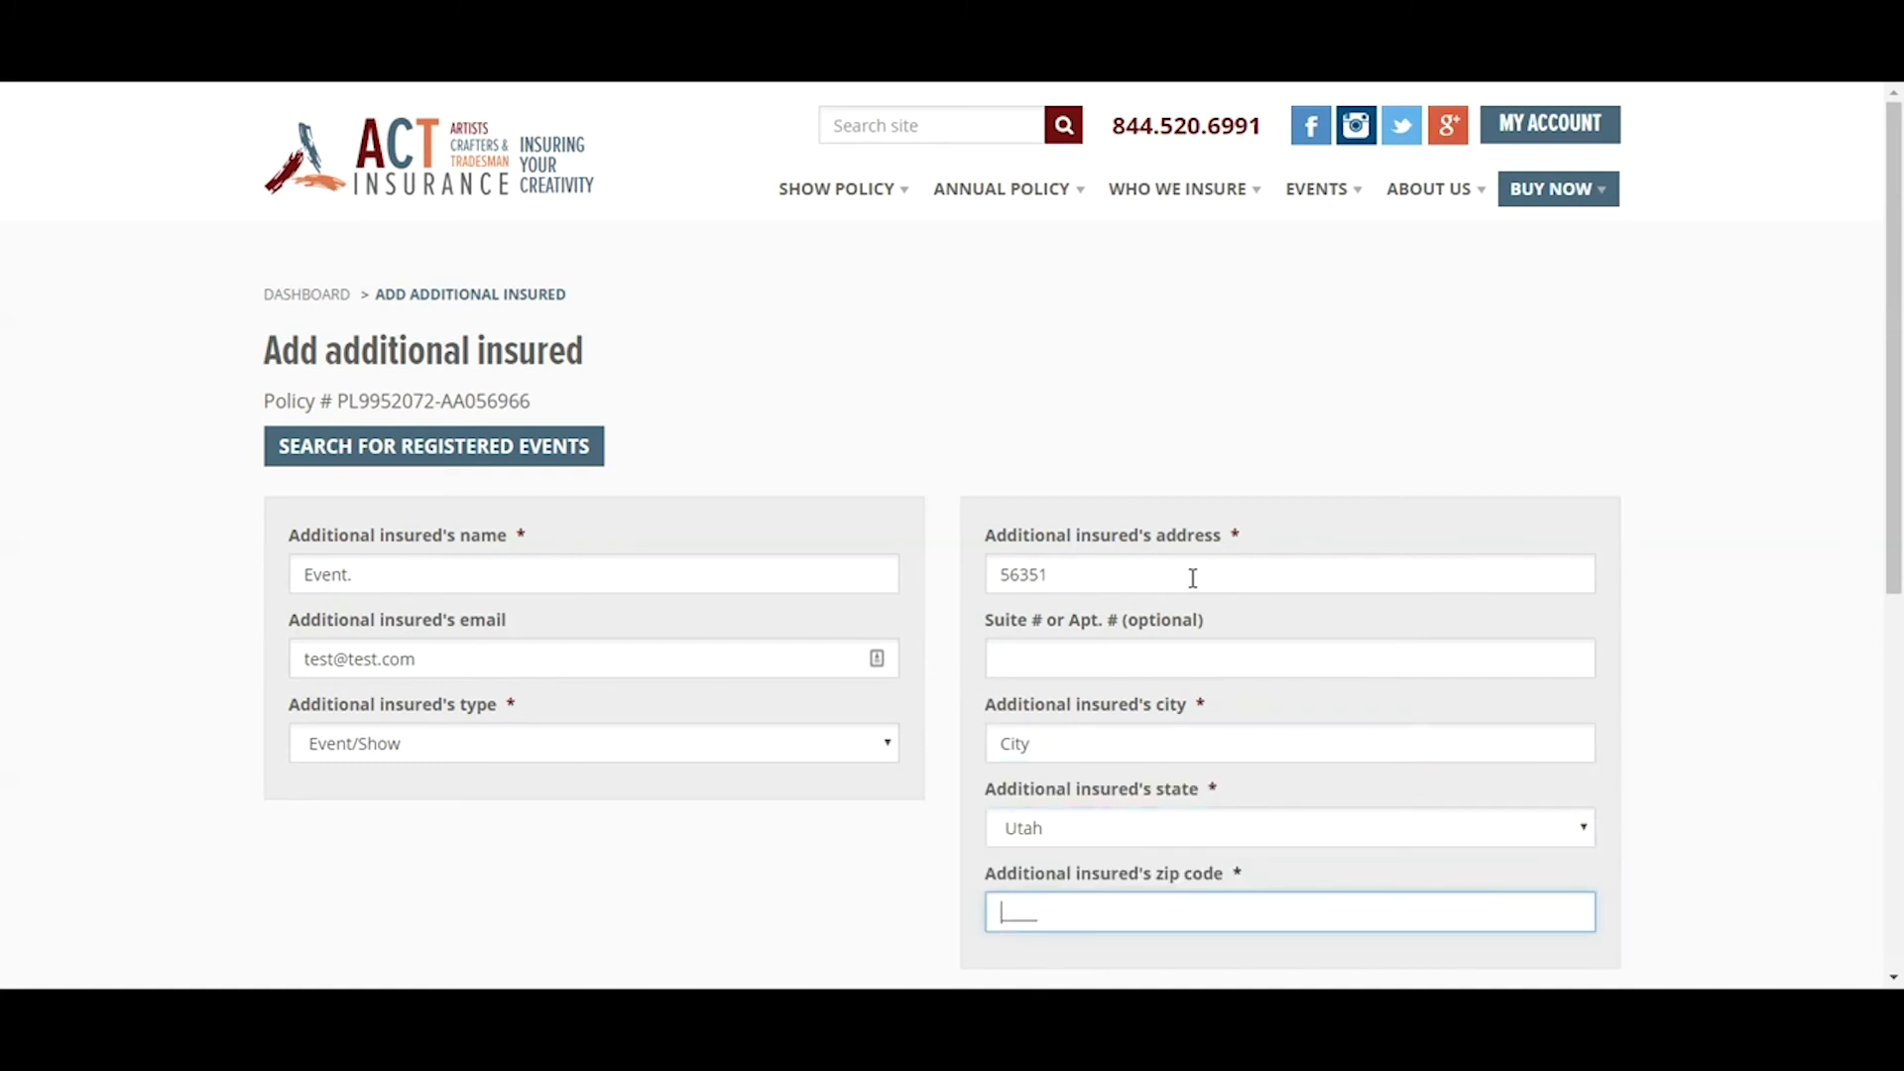
text(84003)
scroll(1191, 578, down, 3)
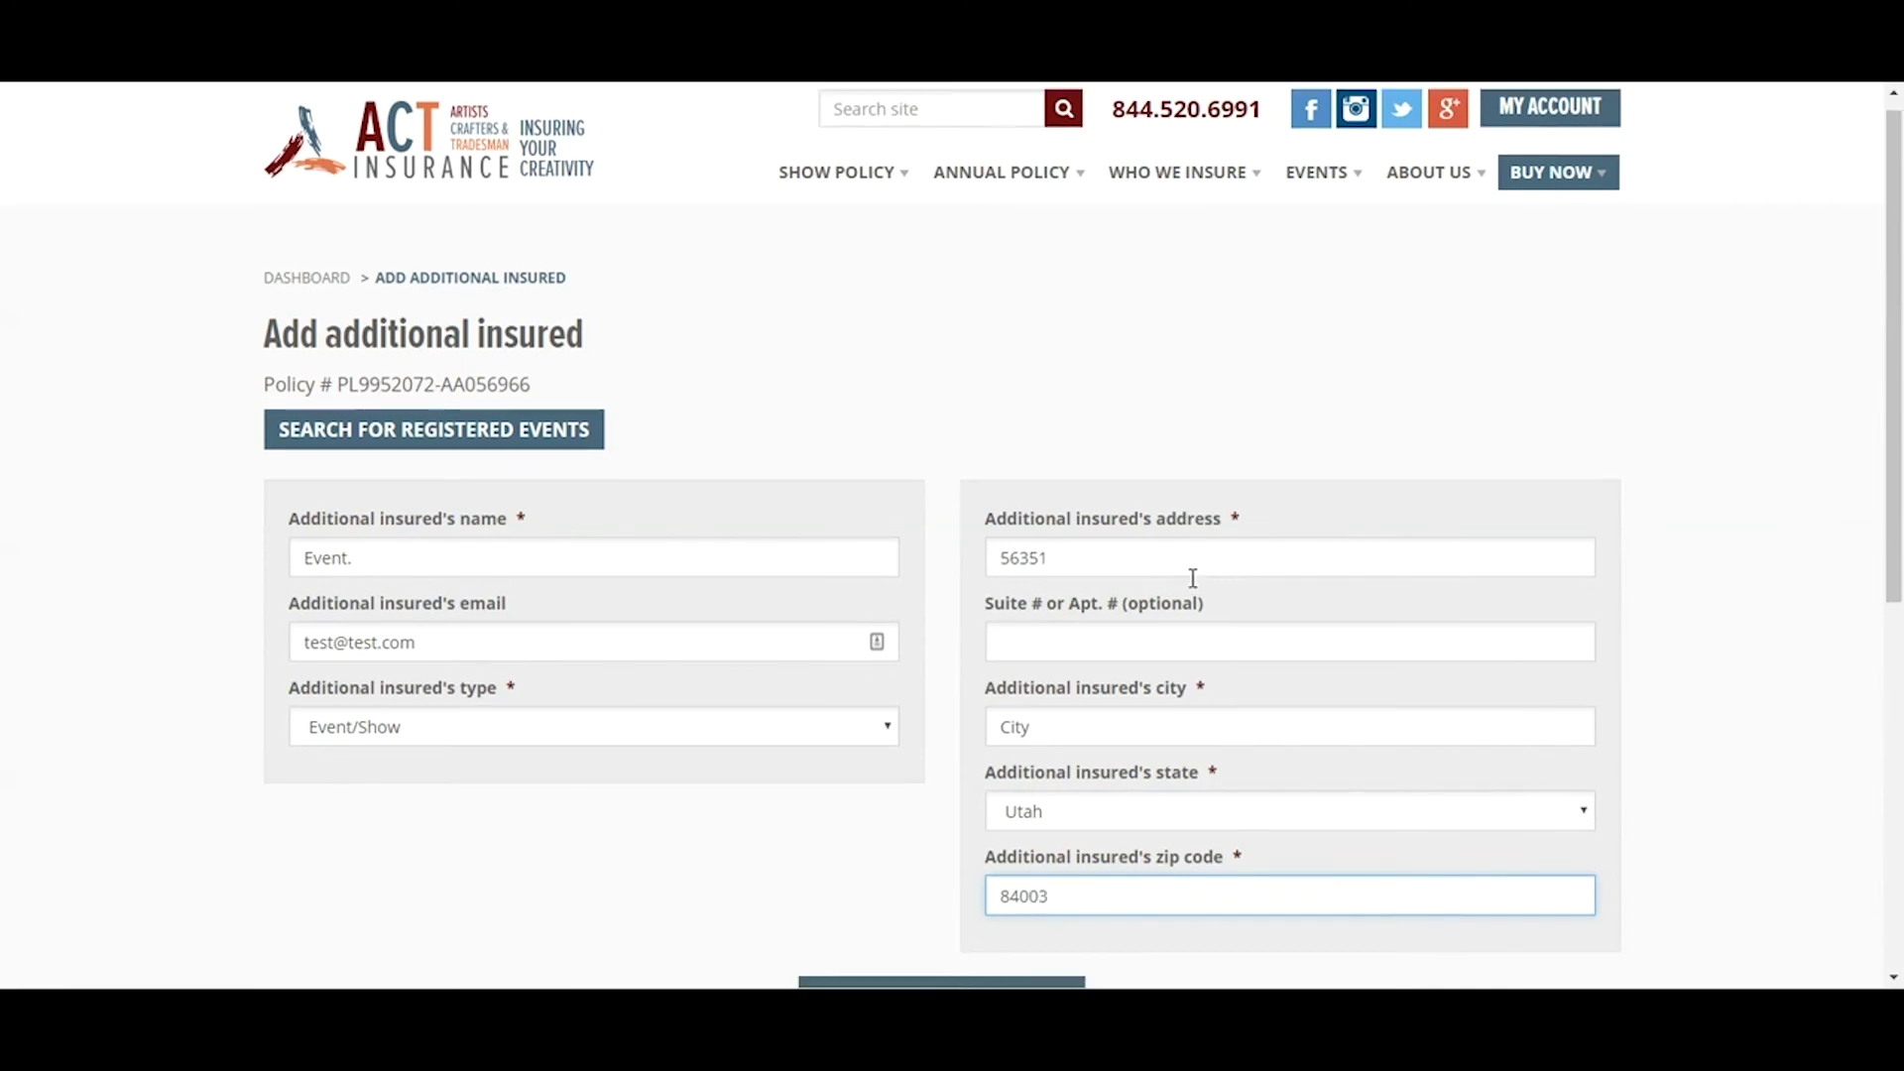
click(940, 662)
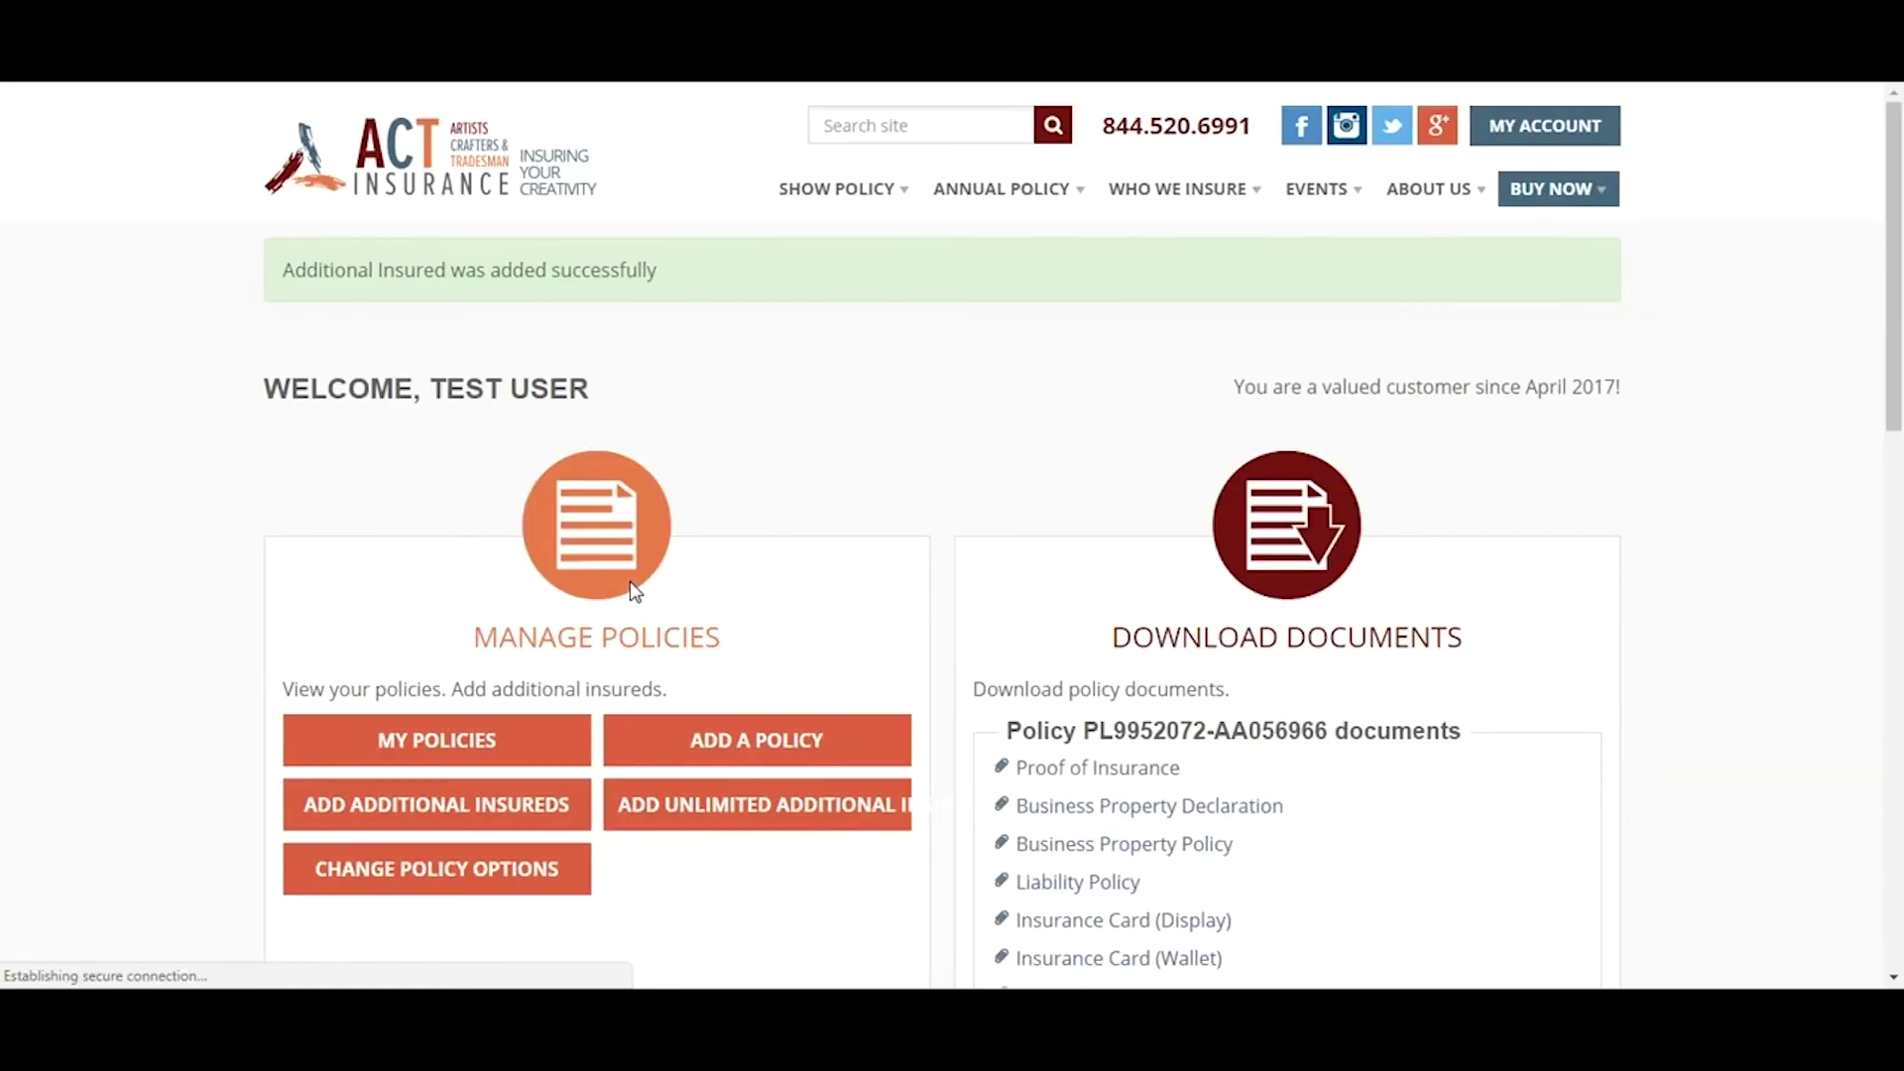
- Review the dashboard's policy documents and the additional insureds with their certificates, including the newly added Event. entry
scroll(1040, 602, down, 1)
scroll(1040, 602, down, 1)
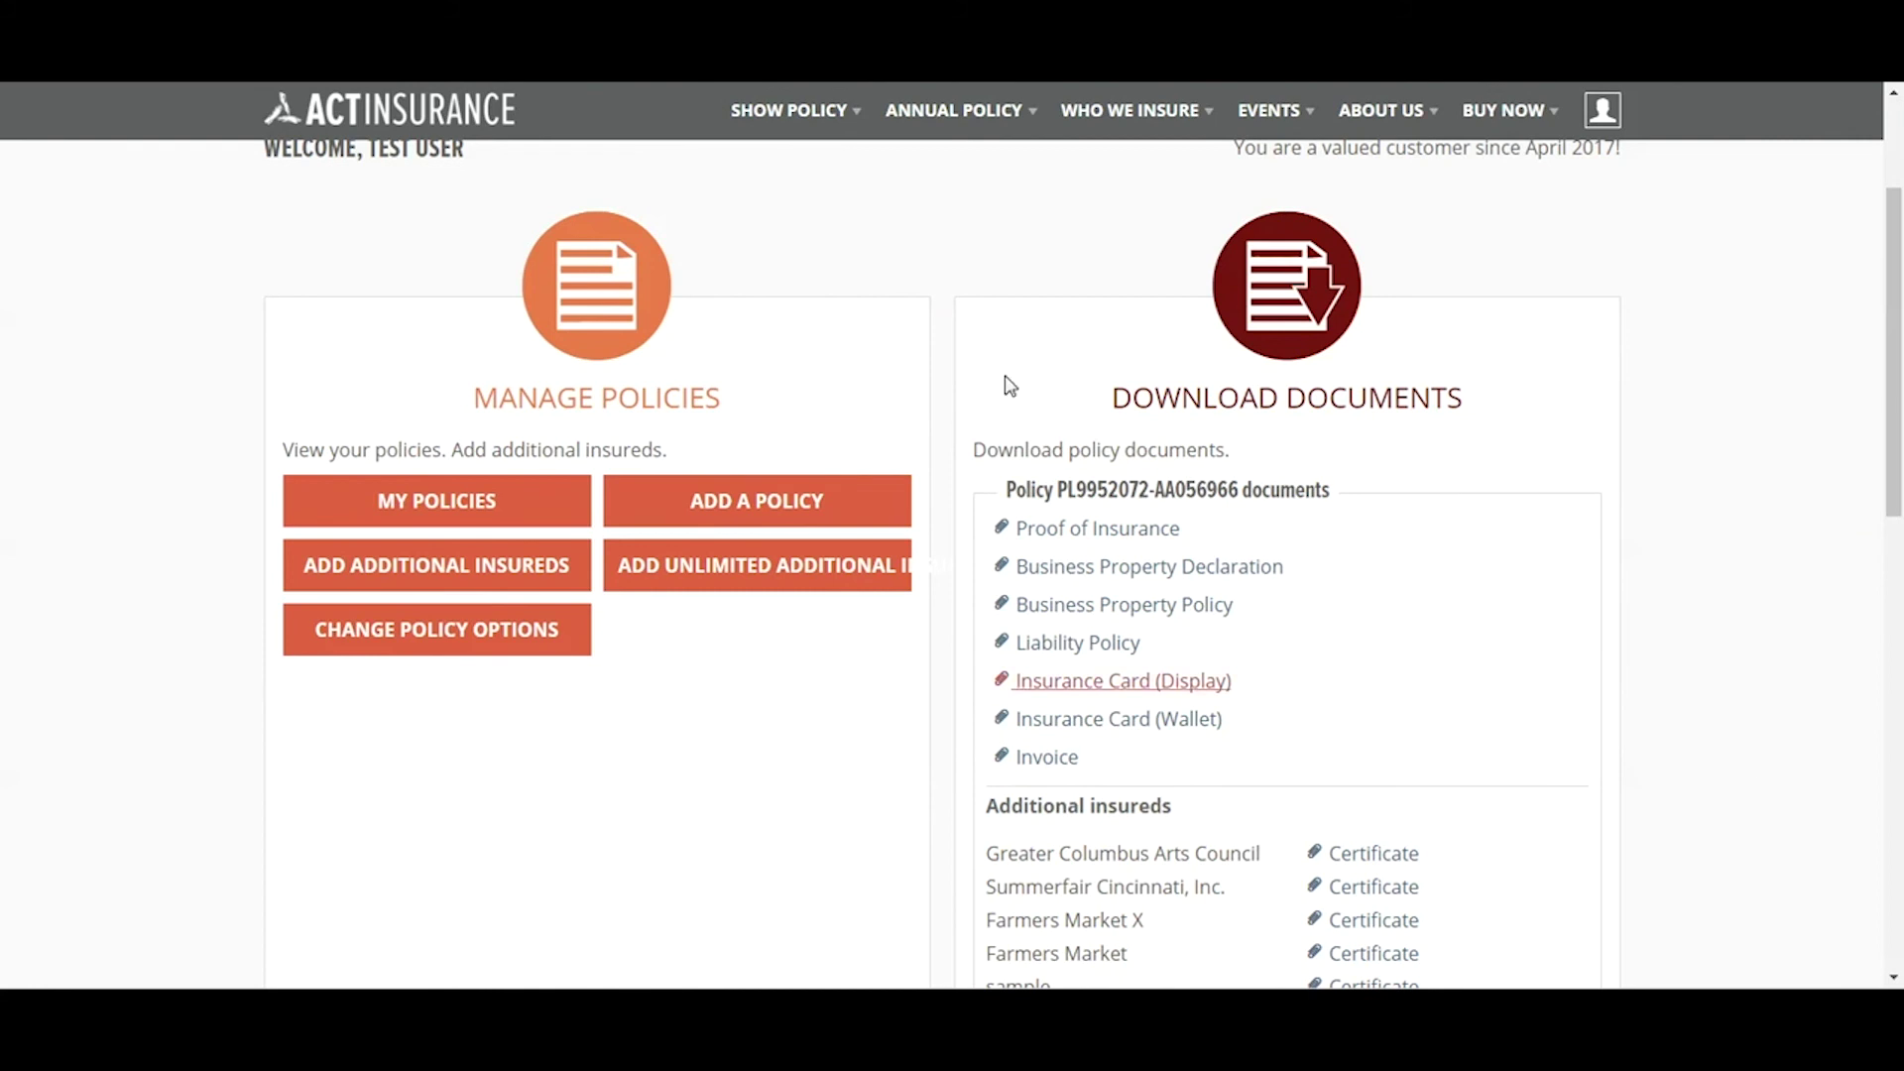
scroll(1507, 583, down, 2)
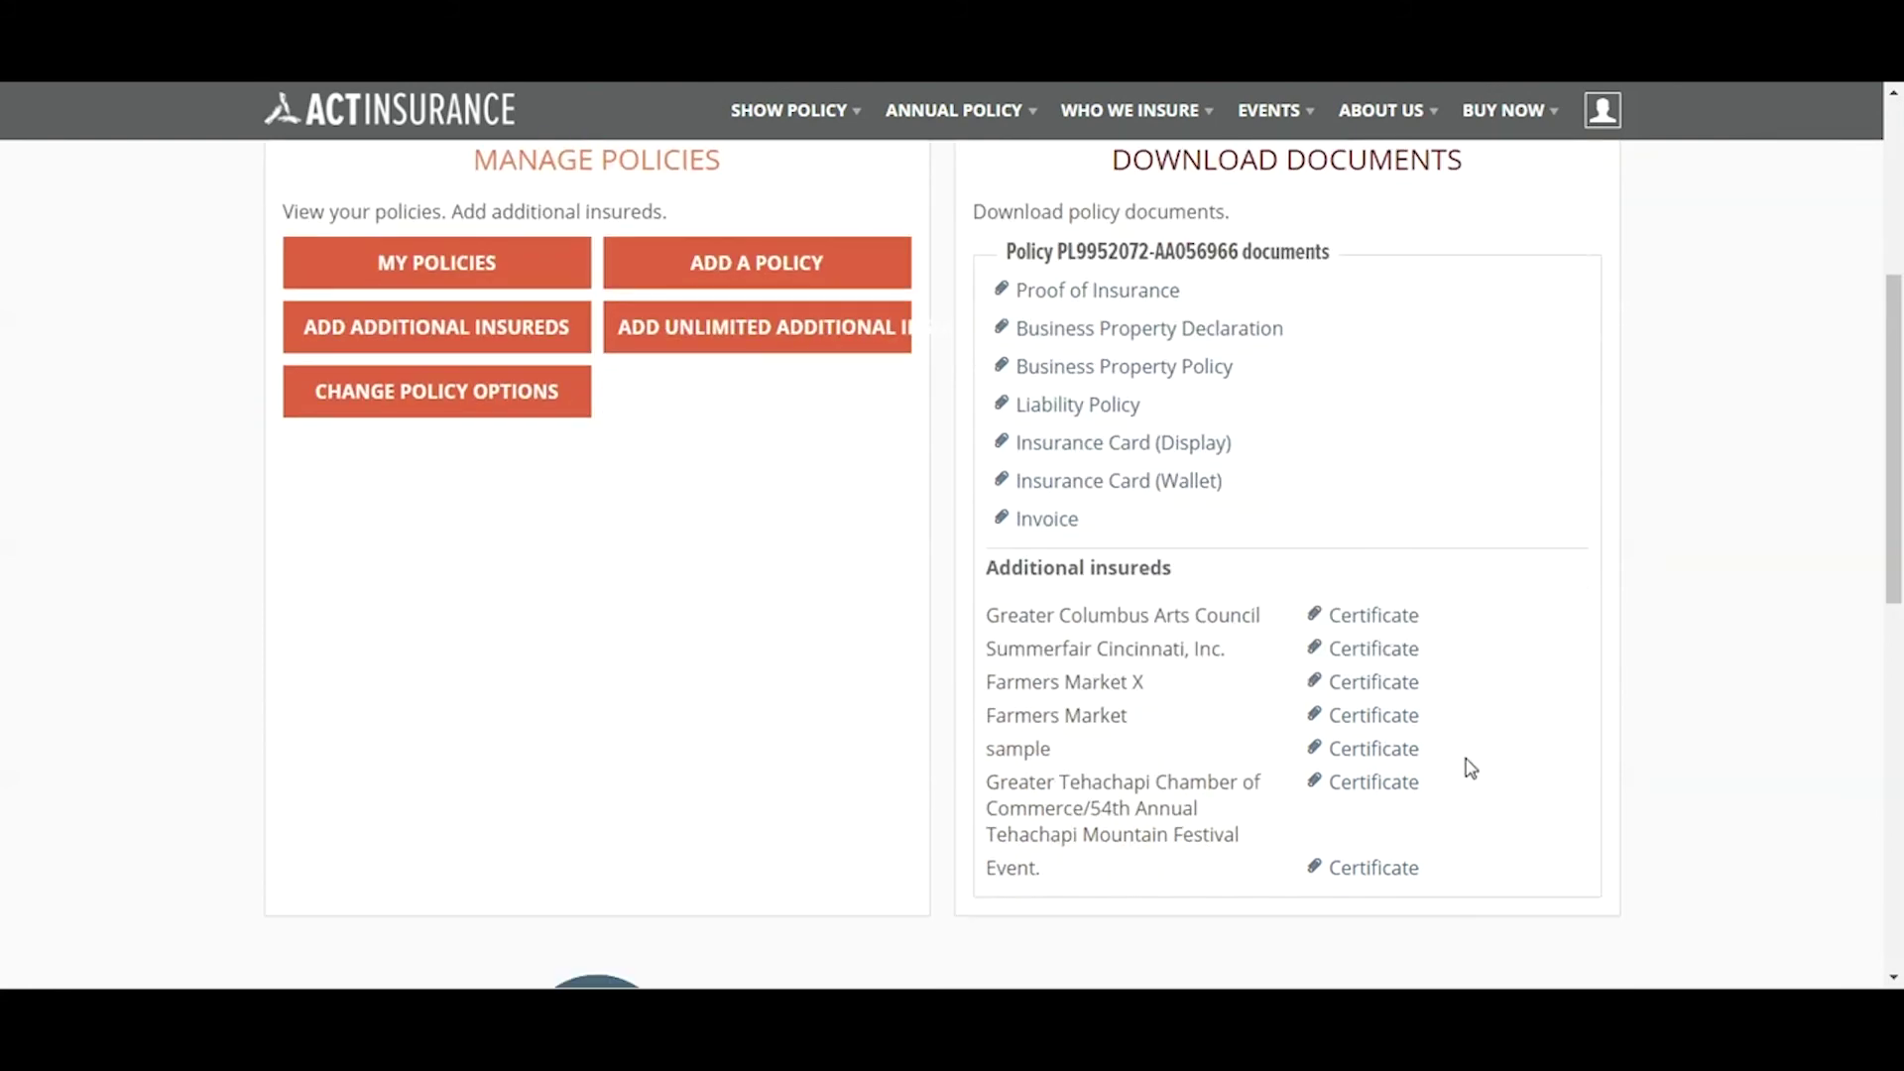
drag(1437, 879, 979, 582)
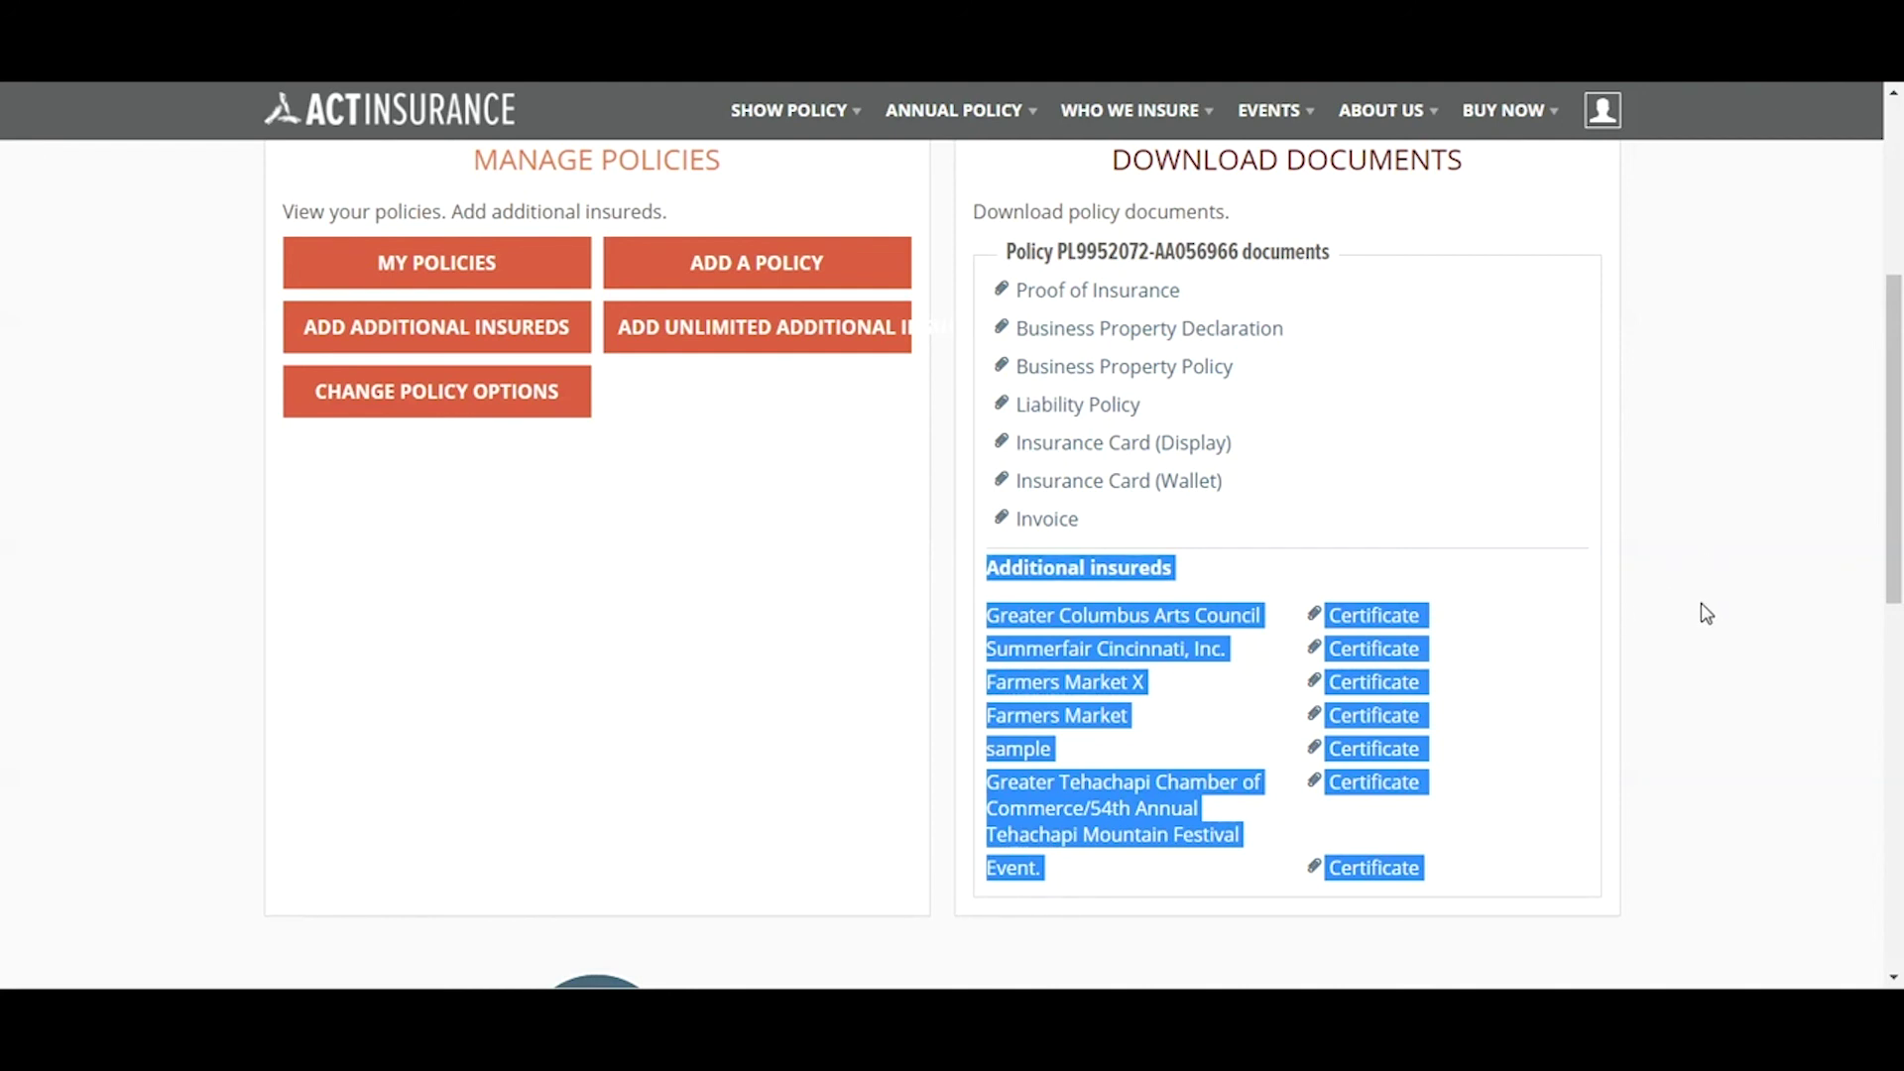
click(1646, 625)
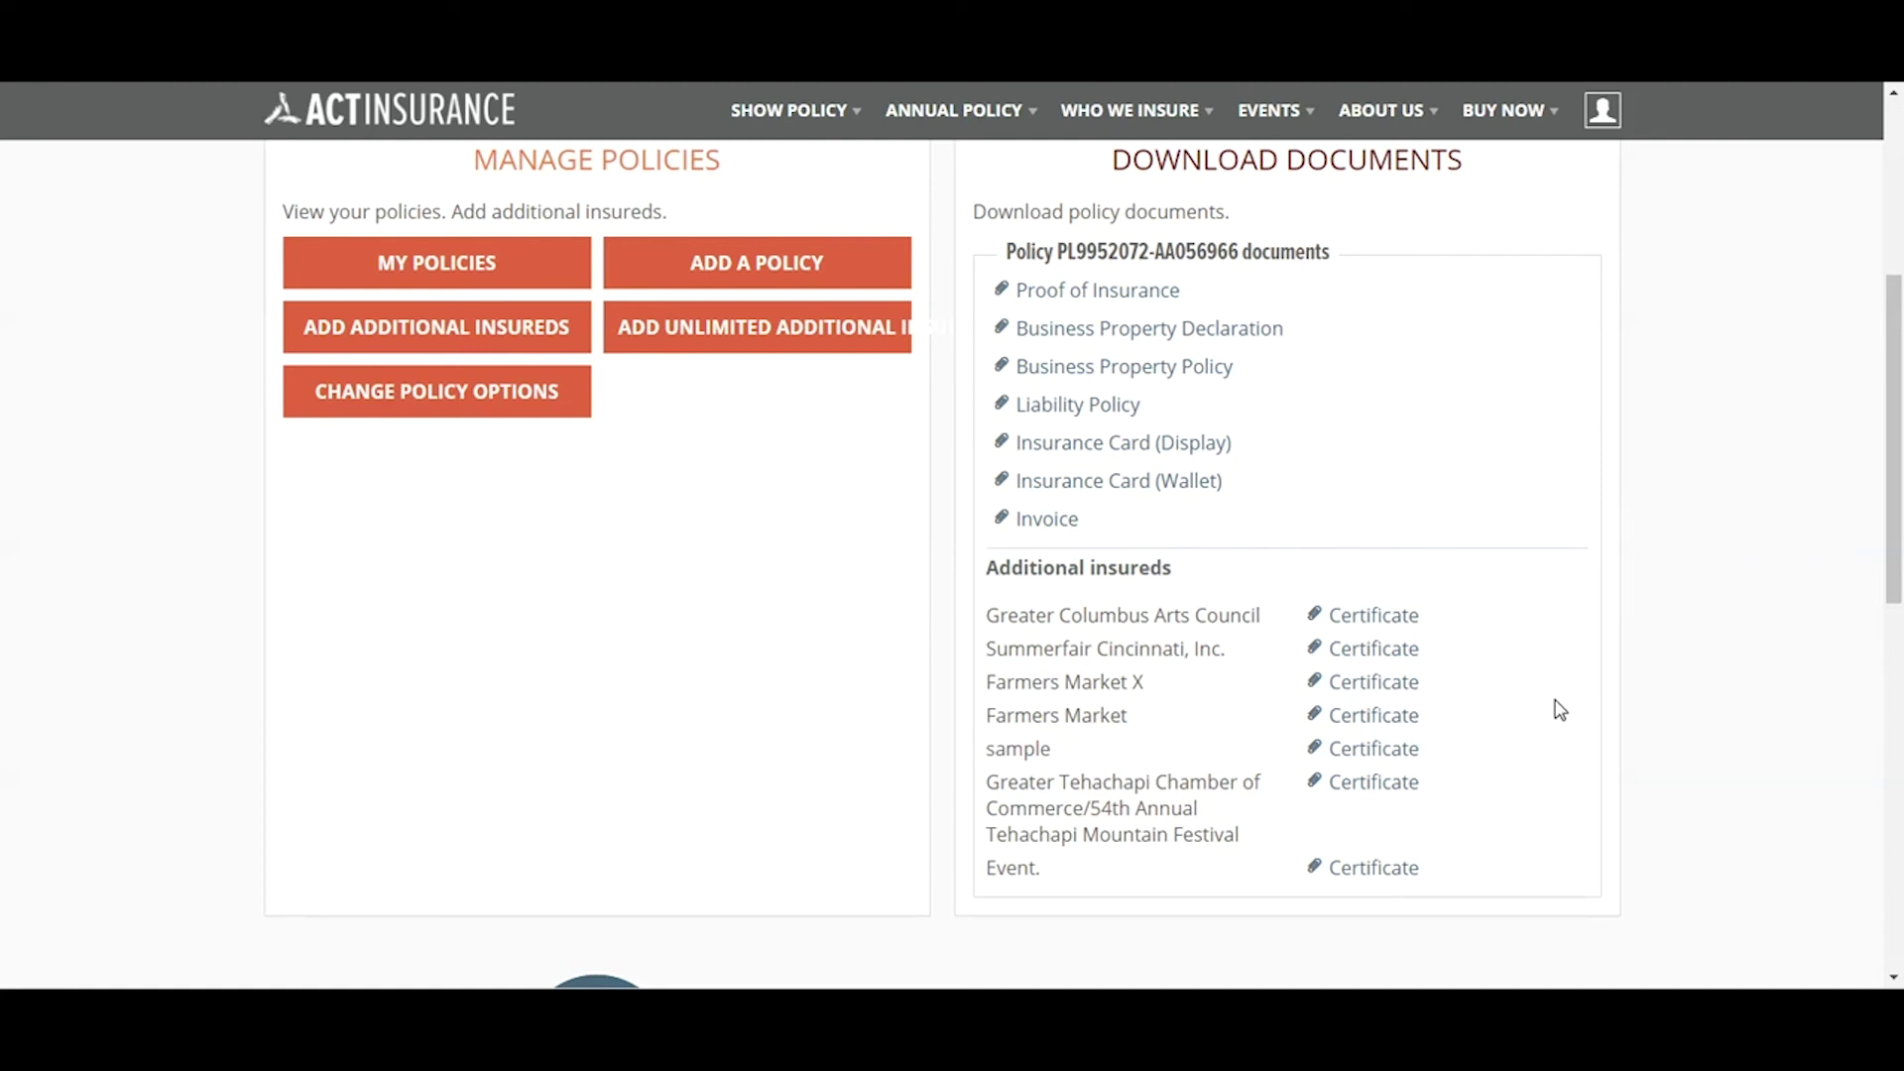
scroll(1556, 710, up, 3)
scroll(1557, 714, up, 1)
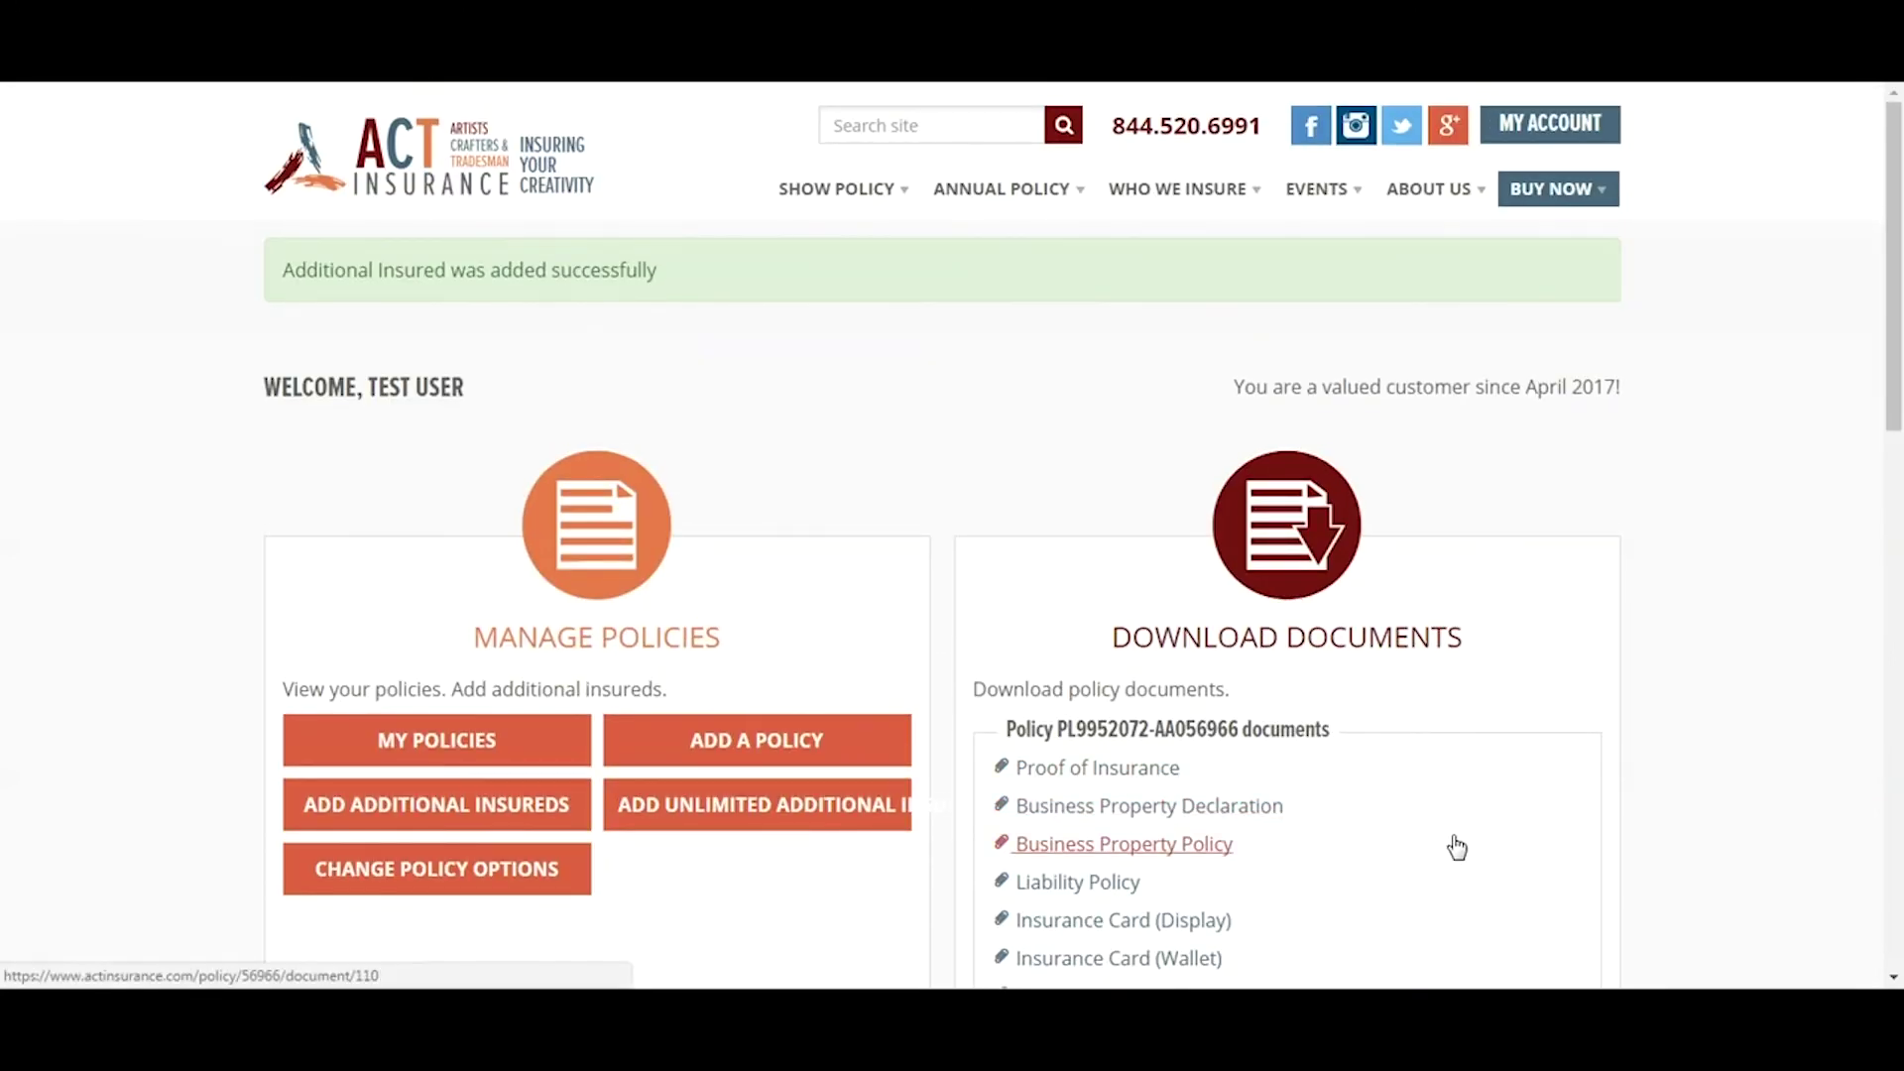
scroll(1432, 865, down, 2)
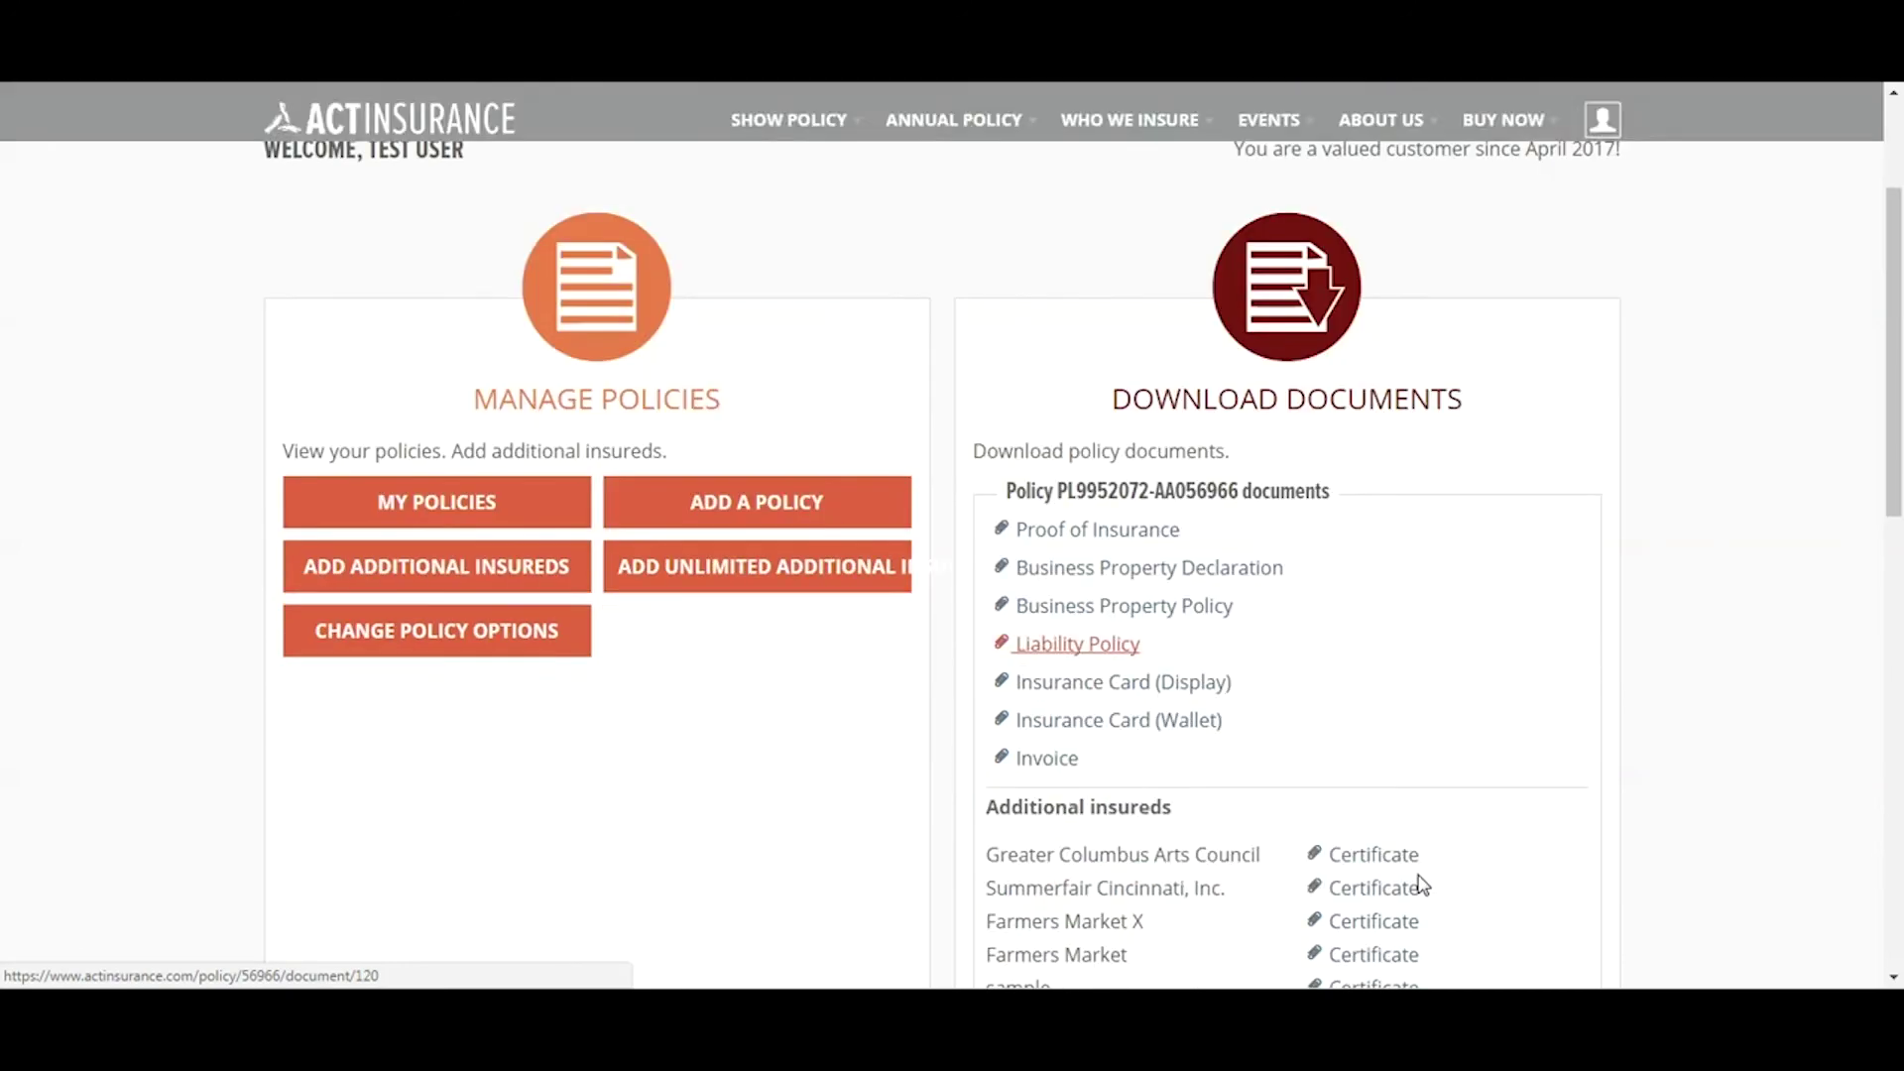
- Open the Contact Us page and view its hours of operation, email, phone, fax and mailing address details
mouse_move(1429, 194)
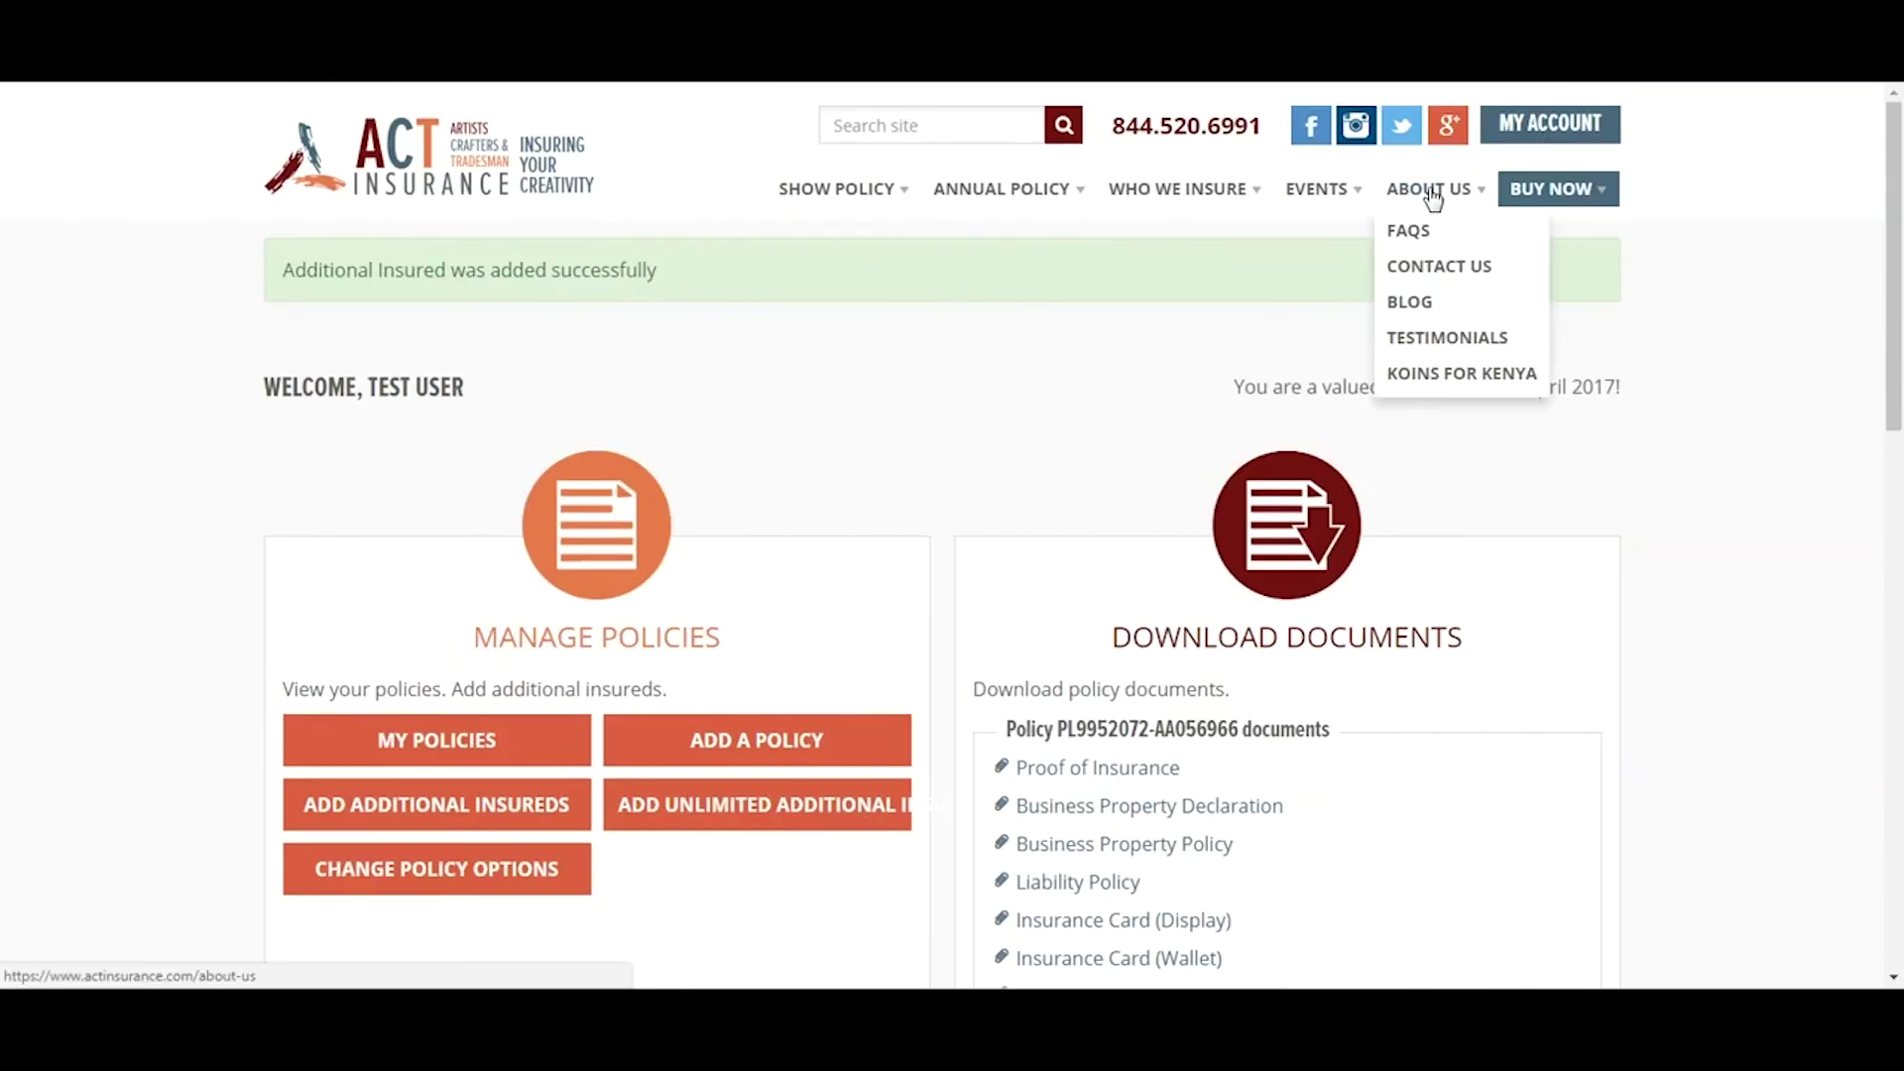
click(1437, 267)
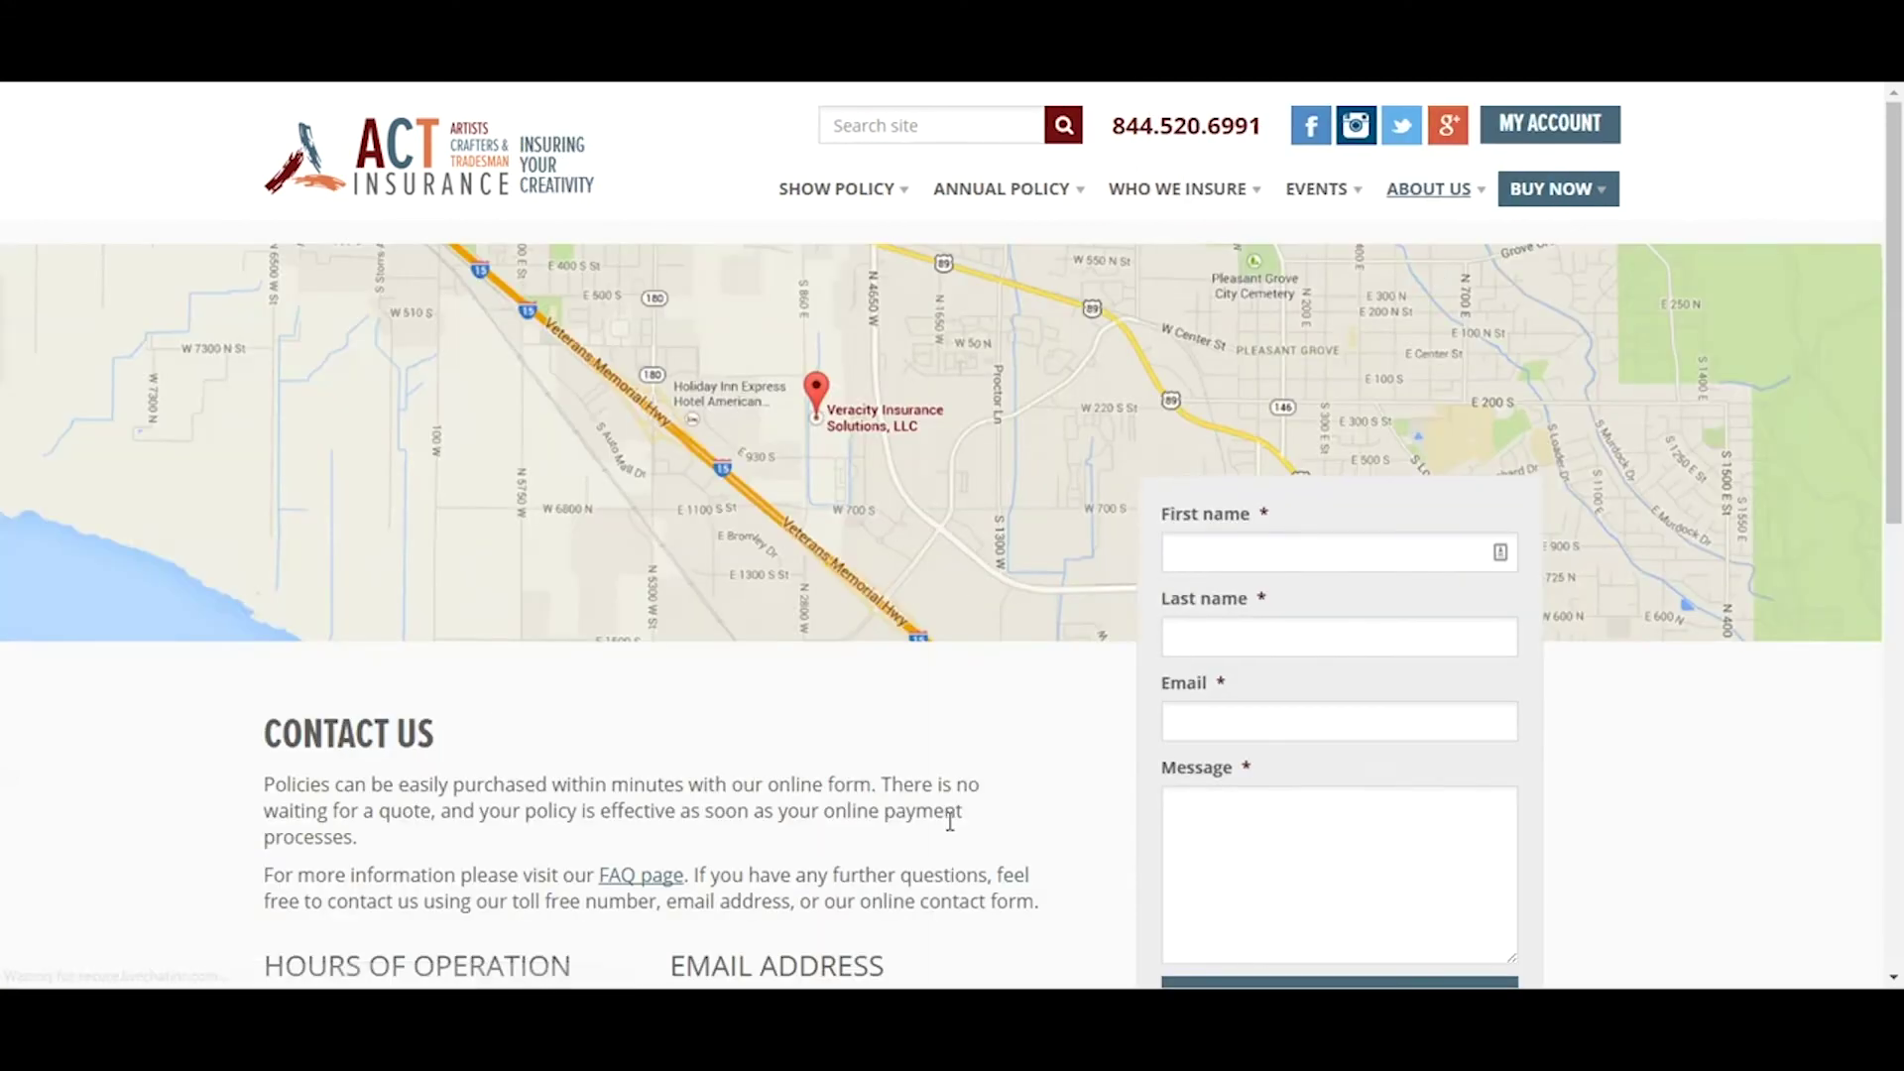
scroll(946, 811, down, 2)
scroll(945, 812, down, 2)
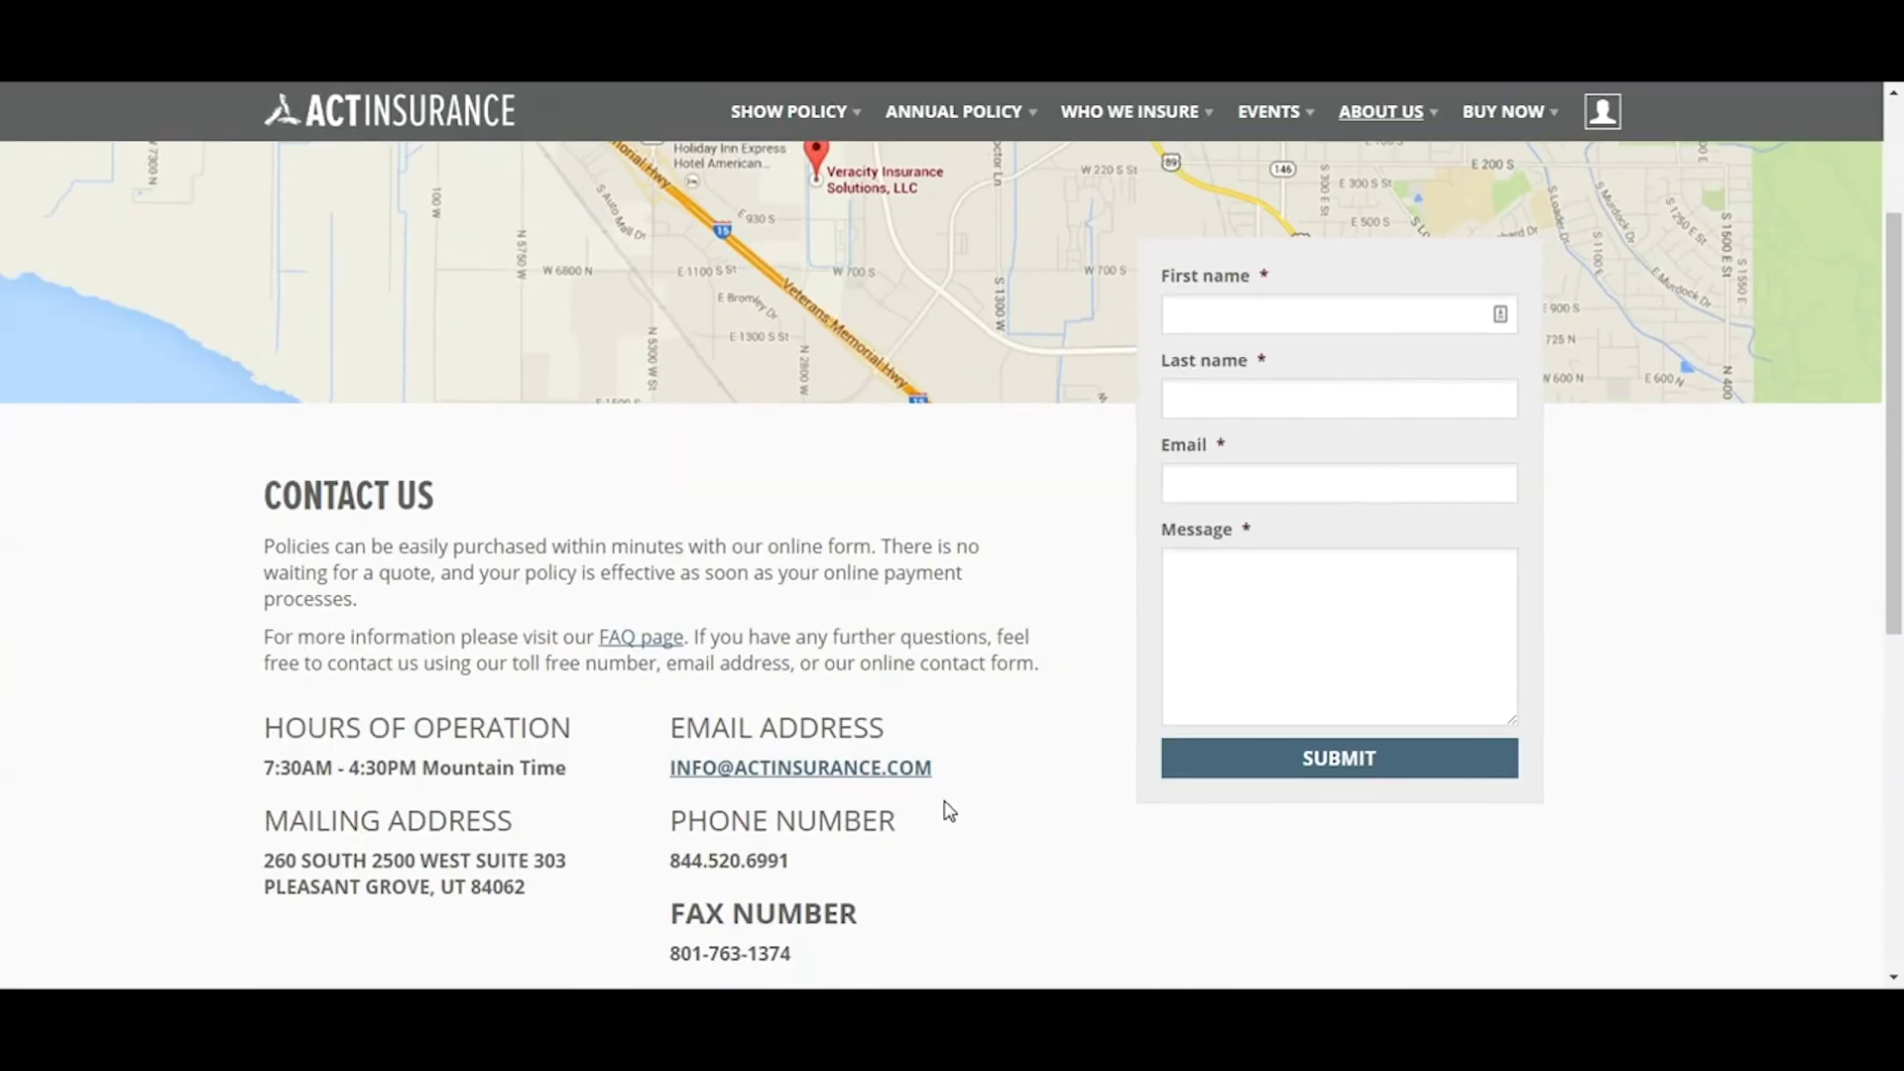